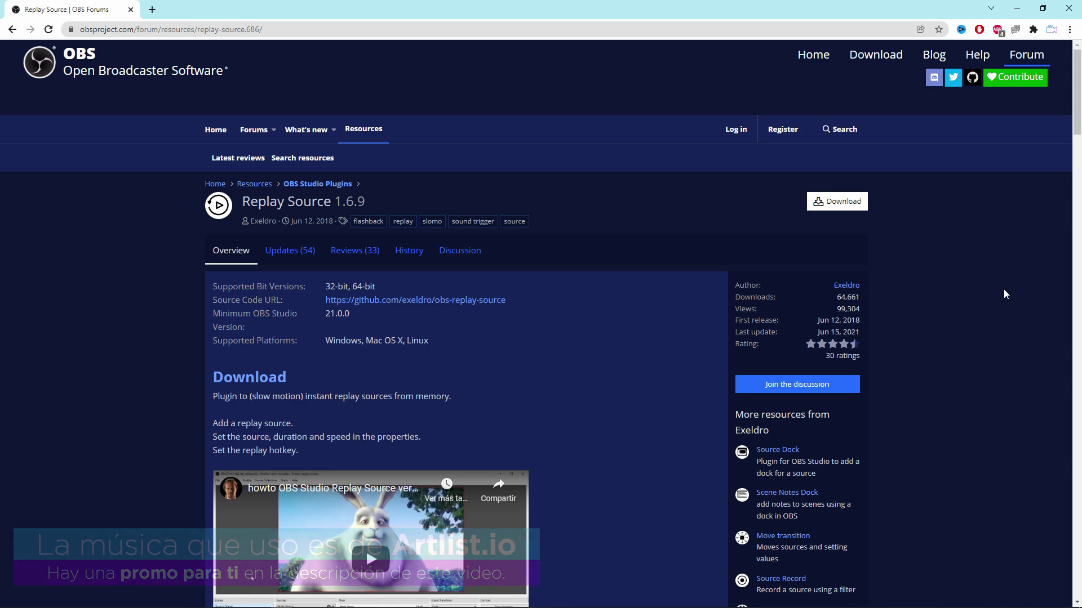
Step: Download the replay-source-1.6.9-windows.zip file of the Replay Source plugin
{"action": "left_click", "coordinate": [857, 206]}
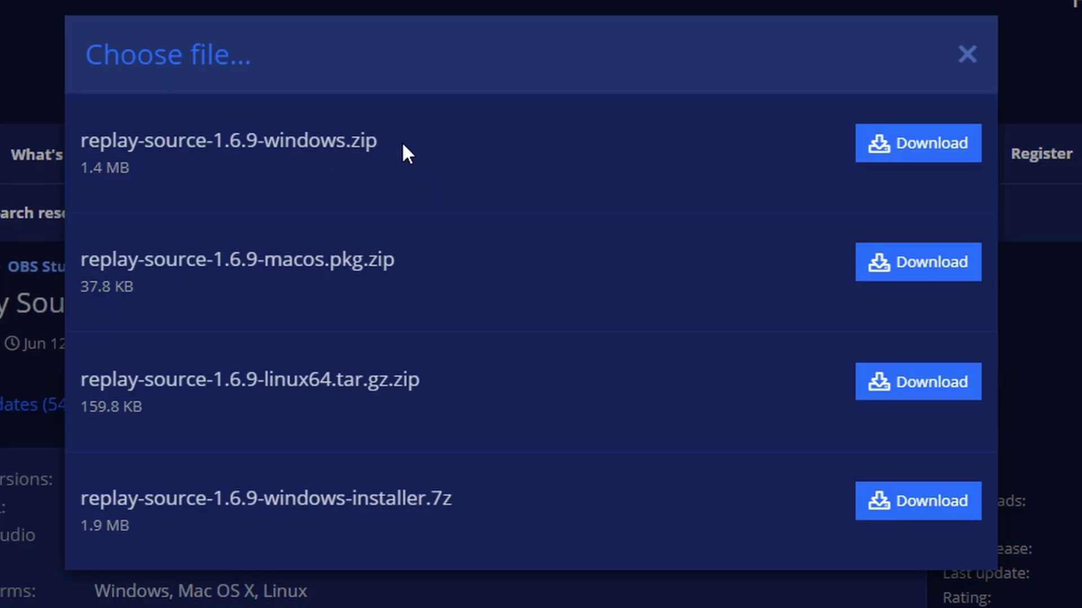
{"action": "left_click", "coordinate": [975, 159]}
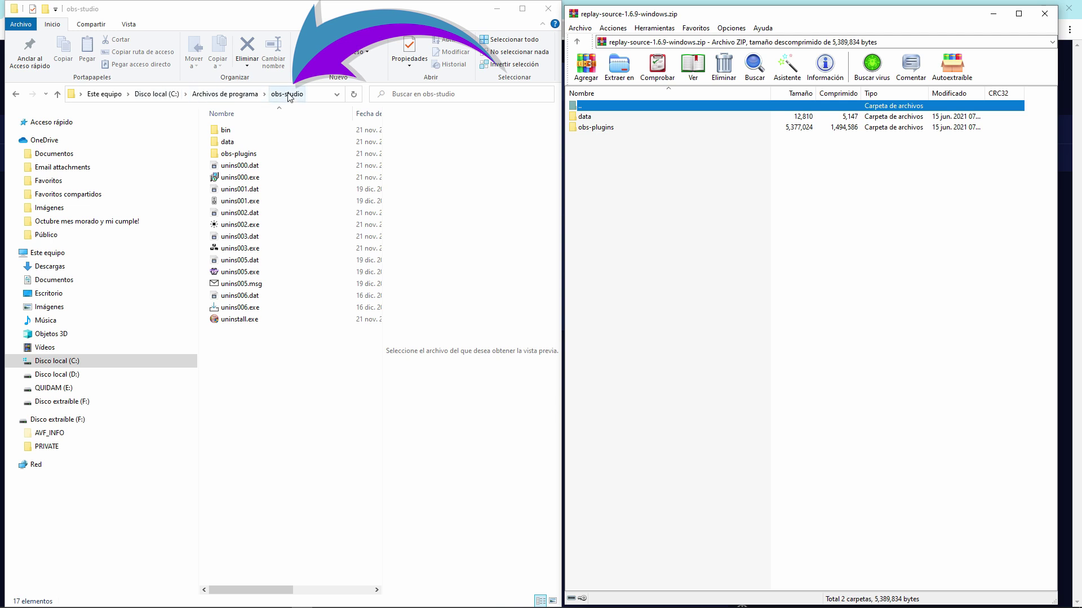
Step: Copy the replay-source folder from the archive's data\obs-plugins folder into obs-studio\data\obs-plugins, replacing the existing files
{"action": "double_click", "coordinate": [227, 142]}
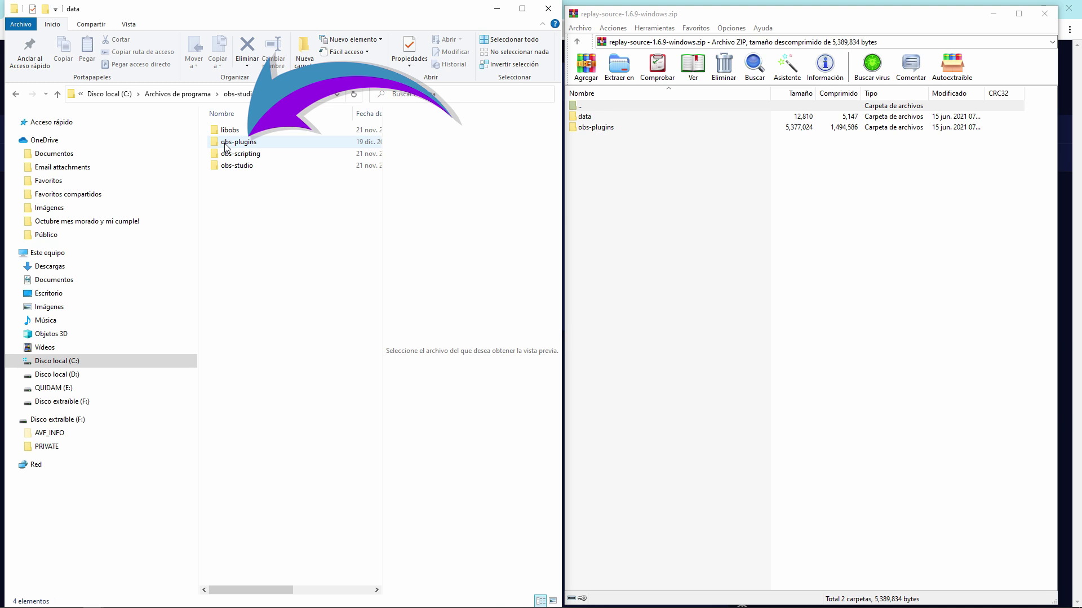
{"action": "double_click", "coordinate": [226, 144]}
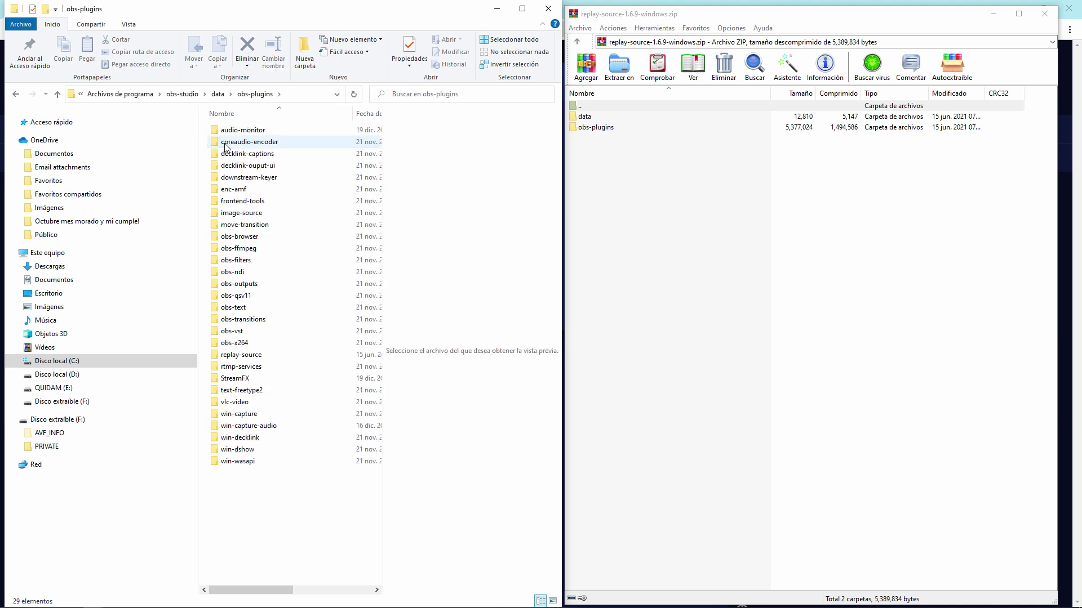
{"action": "double_click", "coordinate": [586, 117]}
{"action": "left_click", "coordinate": [590, 119]}
{"action": "double_click", "coordinate": [597, 117]}
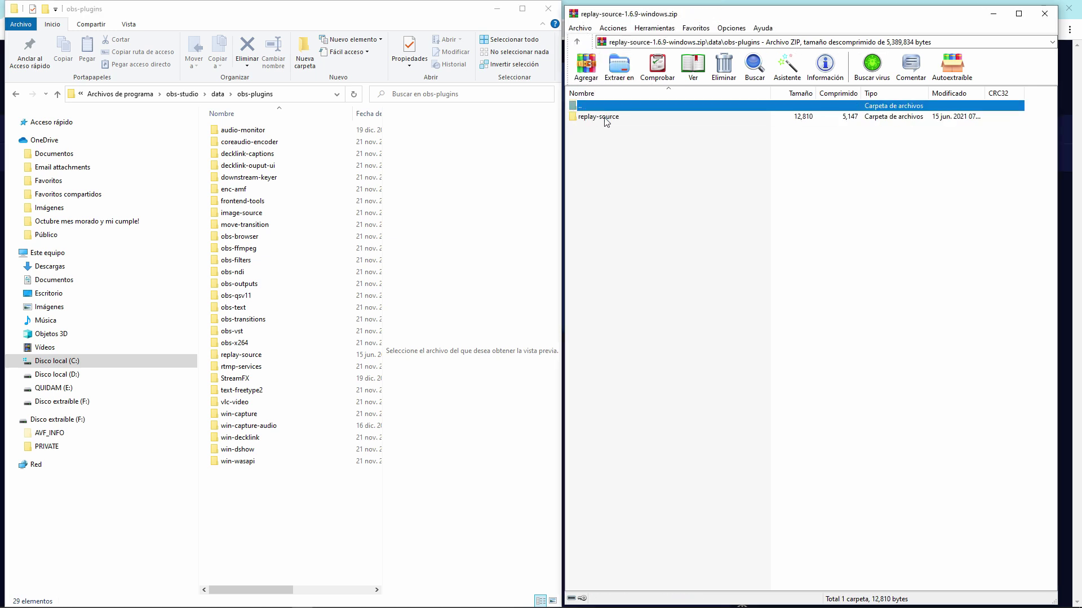
{"action": "left_click", "coordinate": [600, 121]}
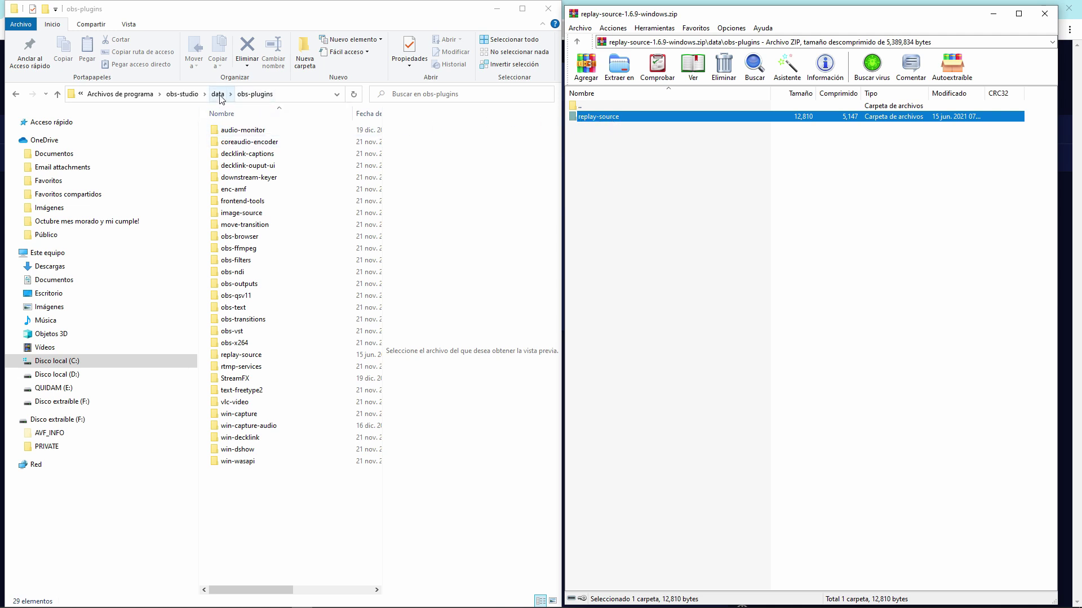
{"action": "left_click_drag", "start_coordinate": [409, 420], "coordinate": [252, 509]}
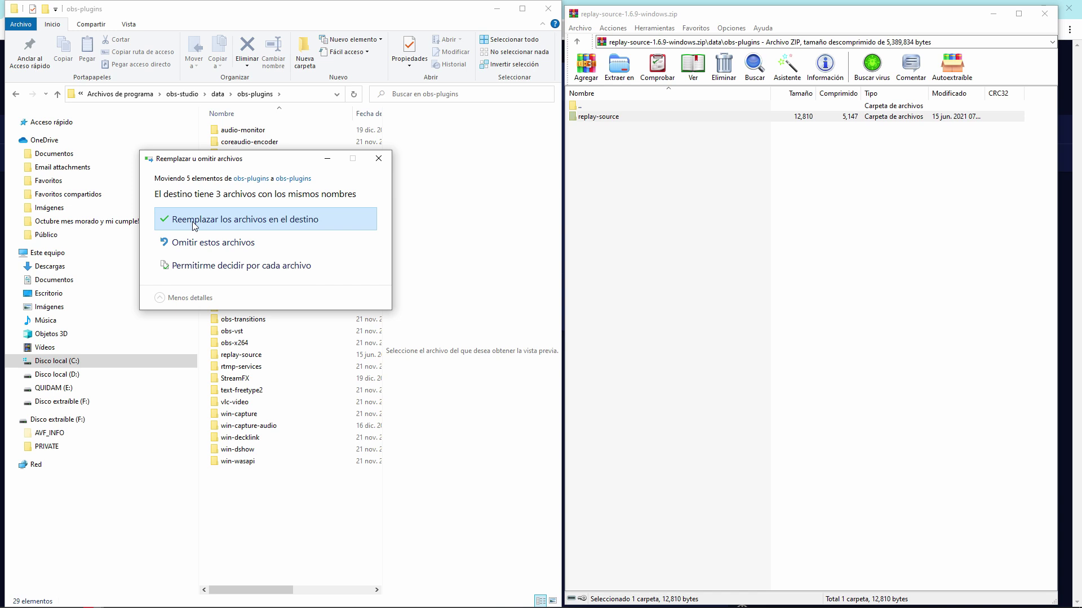
{"action": "left_click", "coordinate": [194, 225]}
Step: Open the obs-plugins\64bit folder both in the archive and in the obs-studio program folder
{"action": "left_click", "coordinate": [596, 137]}
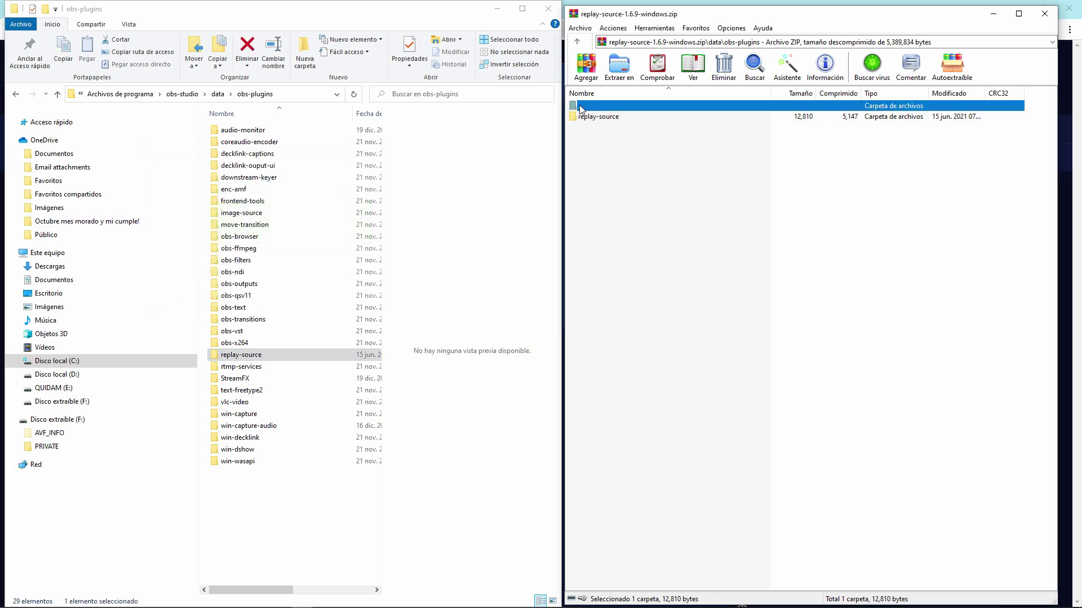
{"action": "key", "text": "BackSpace"}
{"action": "key", "text": "BackSpace"}
{"action": "left_click", "coordinate": [609, 130]}
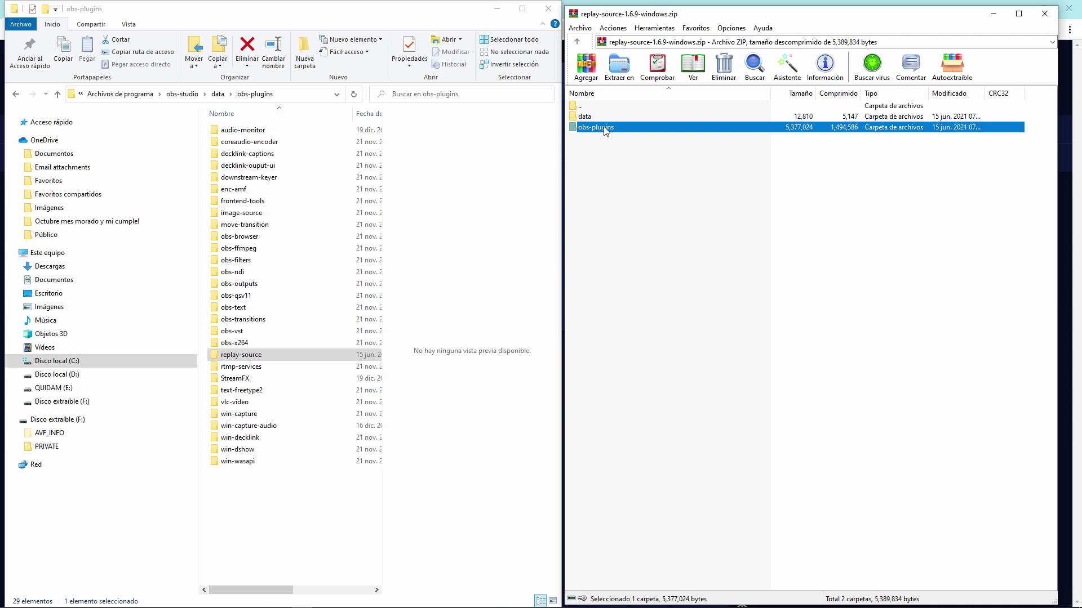
{"action": "double_click", "coordinate": [605, 128]}
{"action": "left_click", "coordinate": [586, 129]}
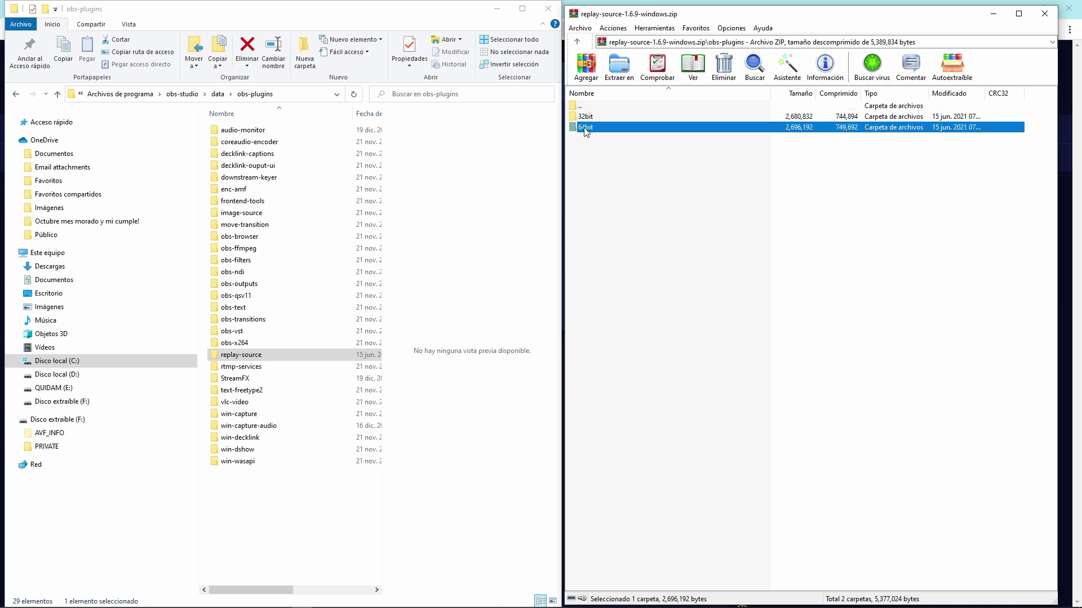
{"action": "double_click", "coordinate": [586, 129]}
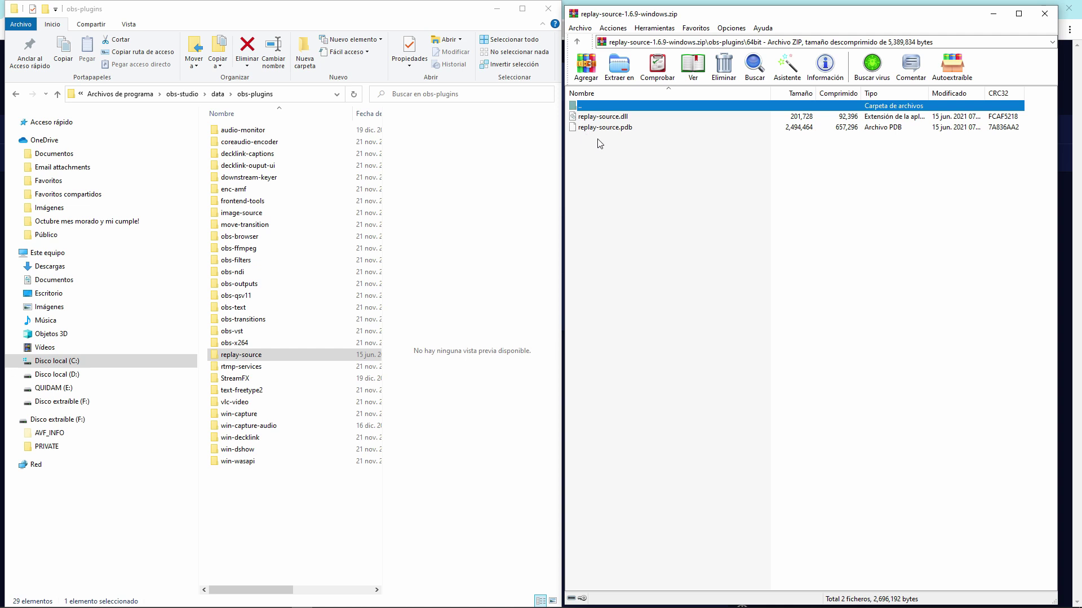
{"action": "left_click", "coordinate": [182, 94]}
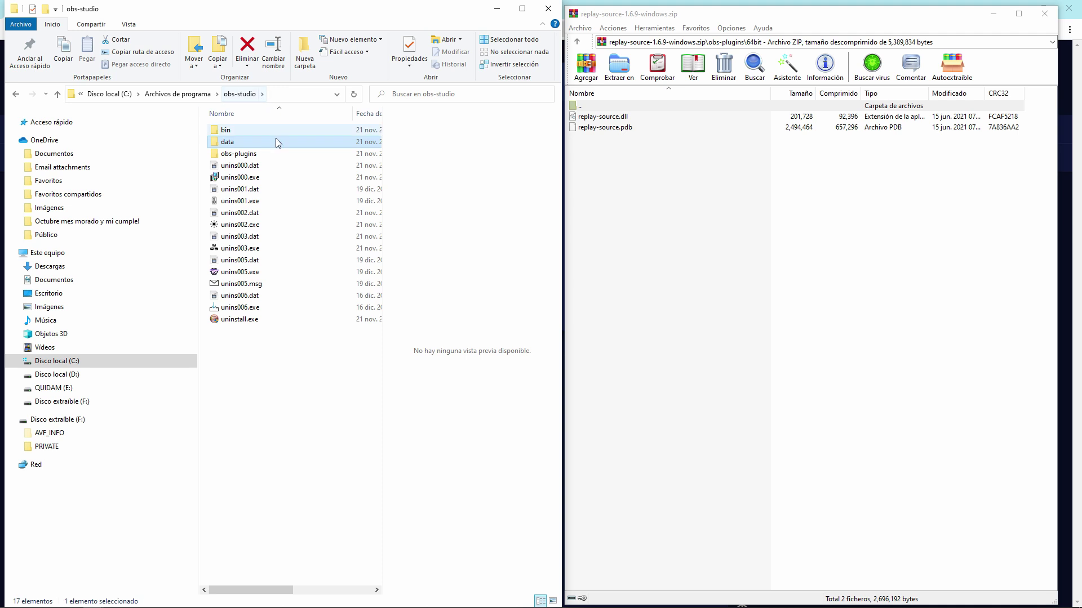
{"action": "double_click", "coordinate": [231, 156]}
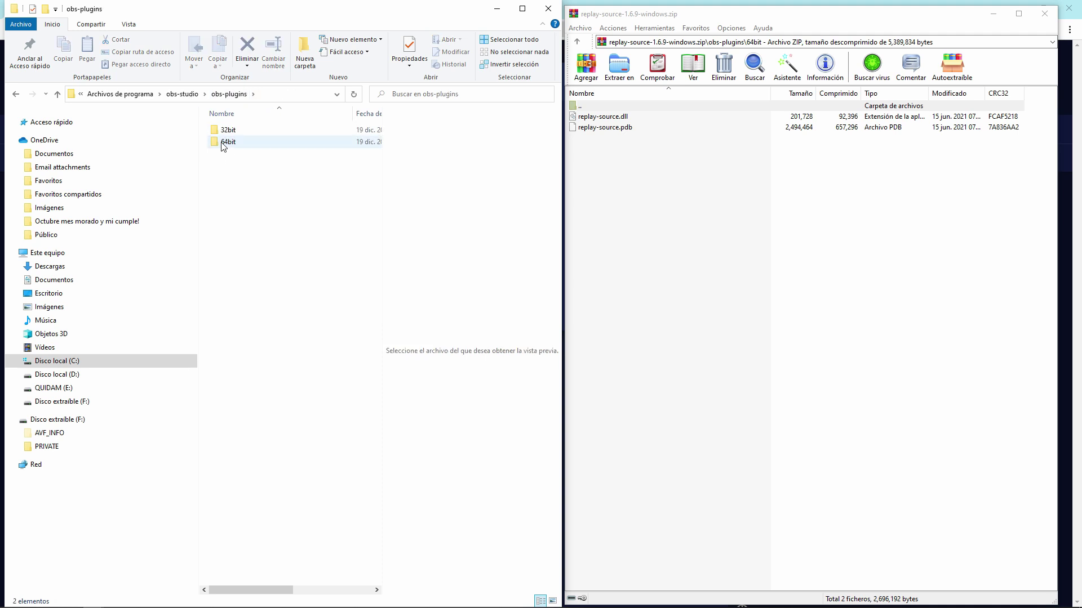
{"action": "double_click", "coordinate": [226, 145]}
Step: Copy replay-source.dll and replay-source.pdb from the archive into the 64bit plugin folder, replacing the existing files
{"action": "left_click_drag", "start_coordinate": [620, 141], "coordinate": [590, 123]}
{"action": "left_click_drag", "start_coordinate": [358, 151], "coordinate": [328, 150]}
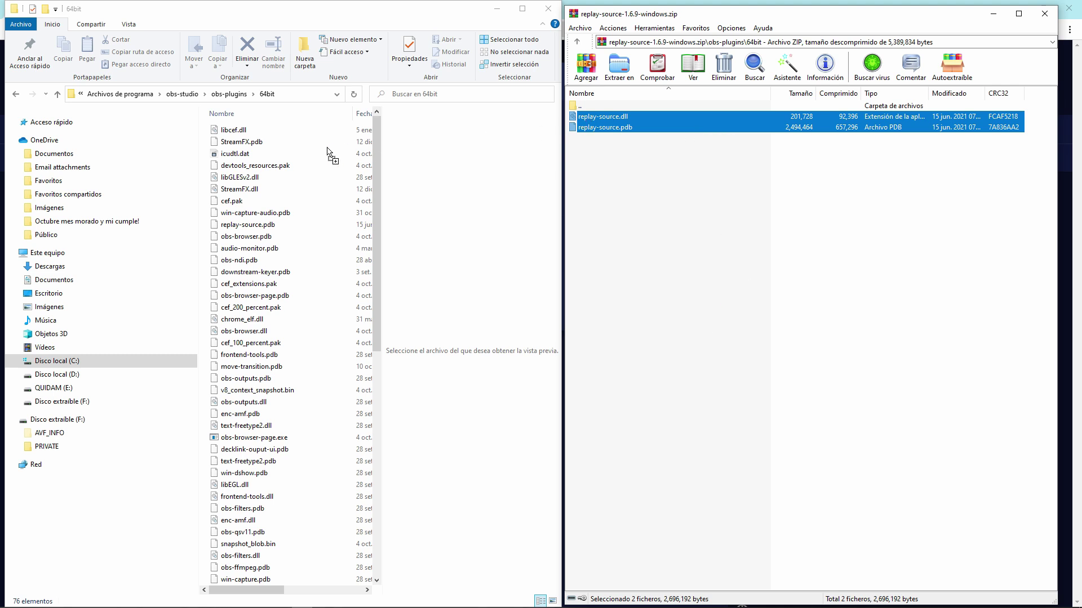
{"action": "left_click", "coordinate": [474, 220]}
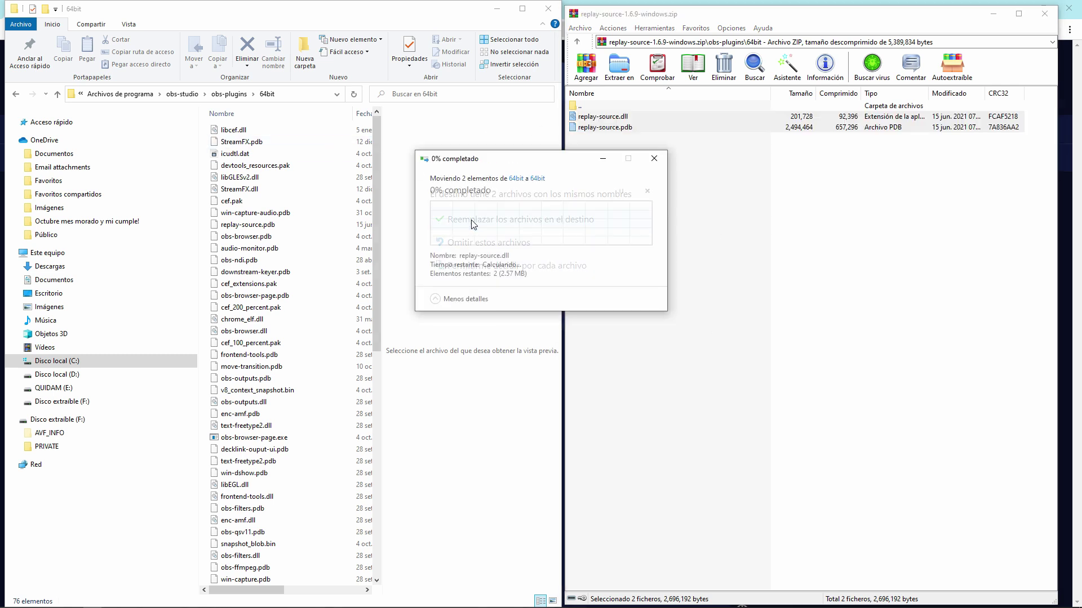
{"action": "left_click", "coordinate": [509, 263]}
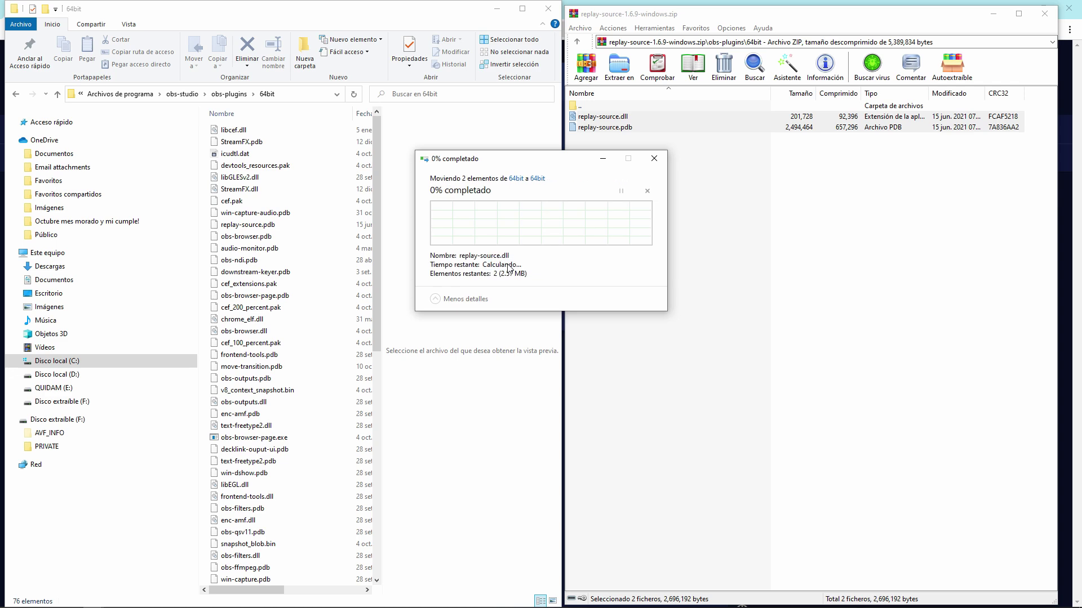
{"action": "key", "text": "Return"}
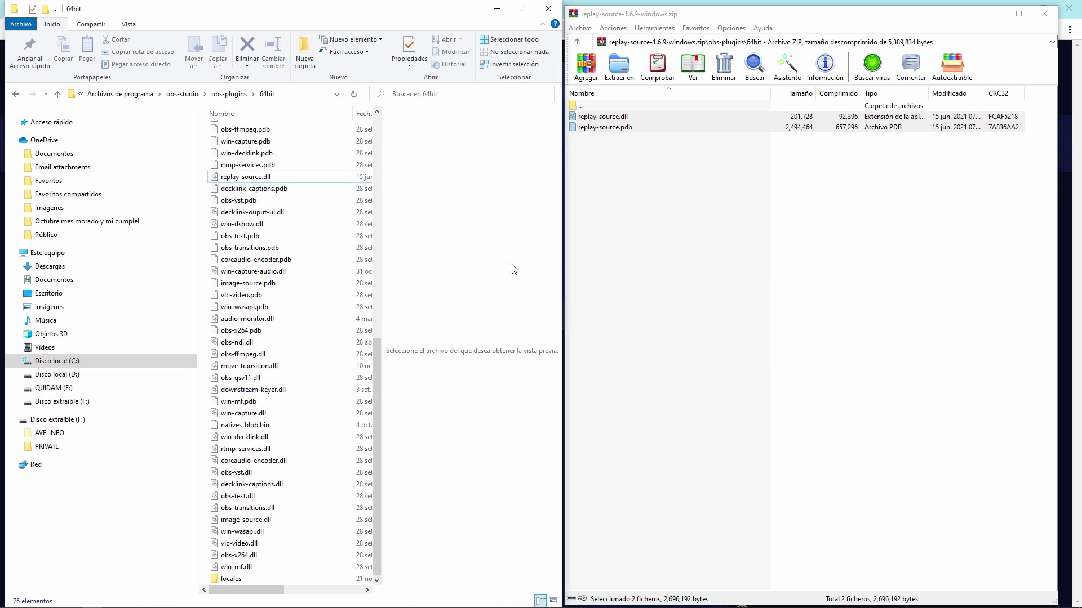
Step: Copy replay-source.dll and replay-source.pdb from the archive's 32bit folder into obs-studio\obs-plugins\32bit, replacing the existing files
{"action": "left_click", "coordinate": [229, 94]}
{"action": "double_click", "coordinate": [235, 130]}
{"action": "double_click", "coordinate": [581, 107]}
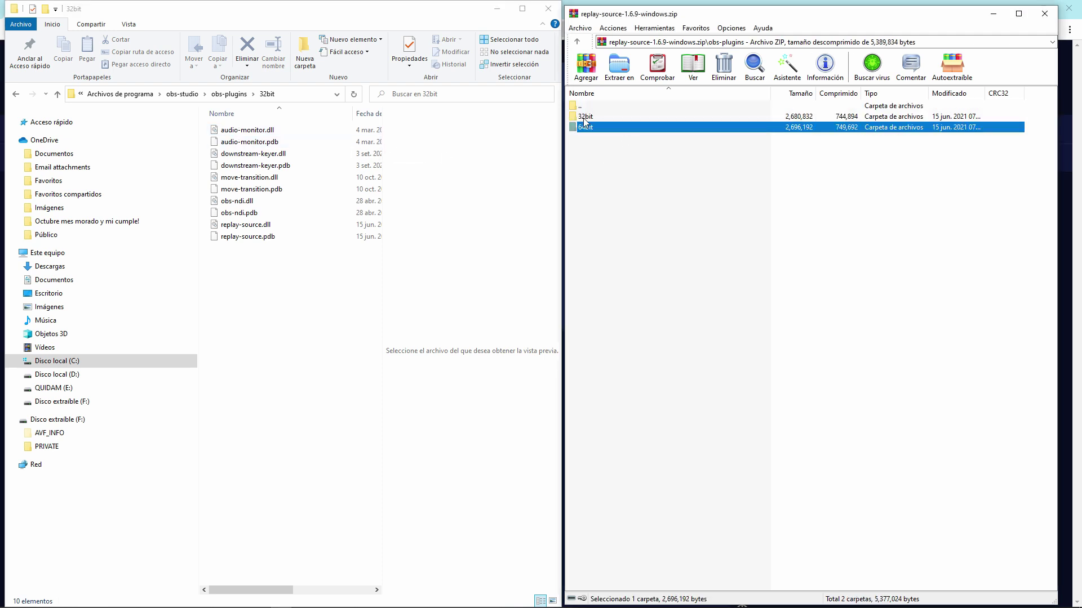
{"action": "double_click", "coordinate": [585, 117]}
{"action": "left_click_drag", "start_coordinate": [639, 158], "coordinate": [582, 120]}
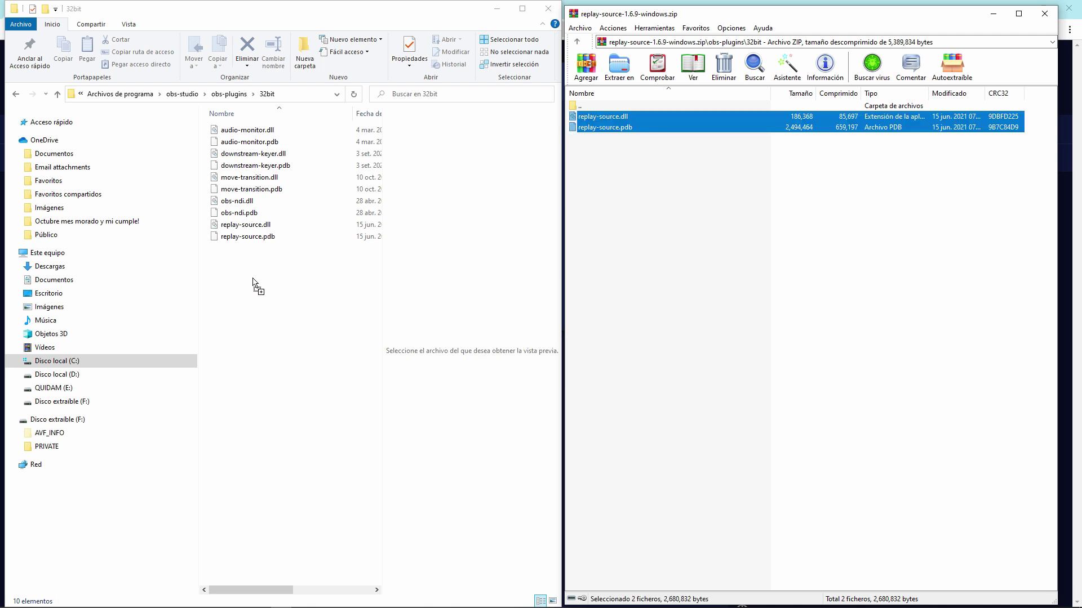
{"action": "left_click_drag", "start_coordinate": [253, 283], "coordinate": [254, 282]}
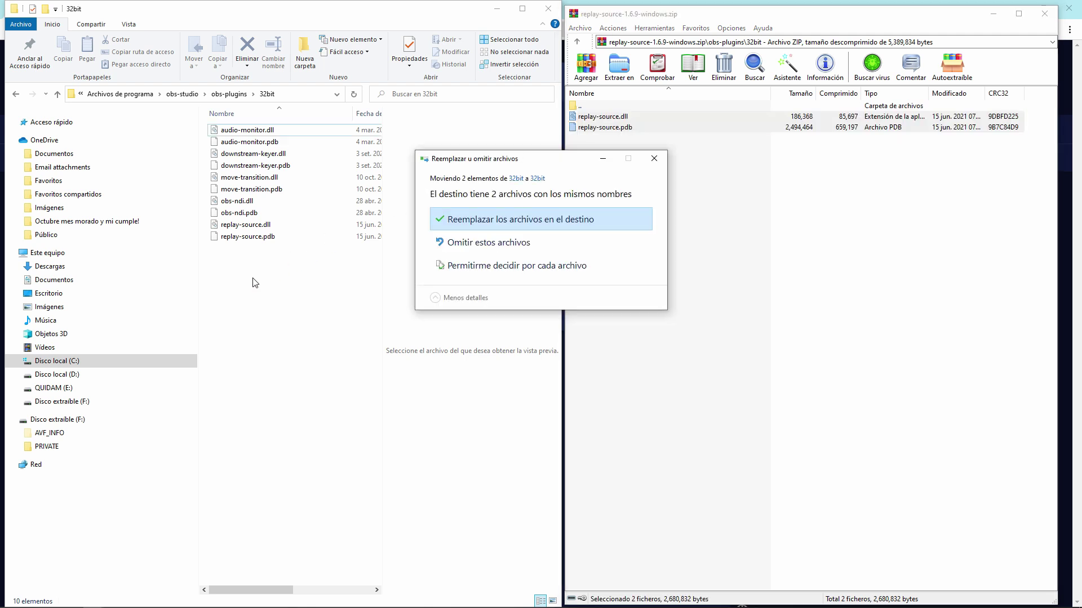
{"action": "left_click", "coordinate": [480, 225]}
{"action": "left_click", "coordinate": [511, 263]}
{"action": "left_click", "coordinate": [511, 264]}
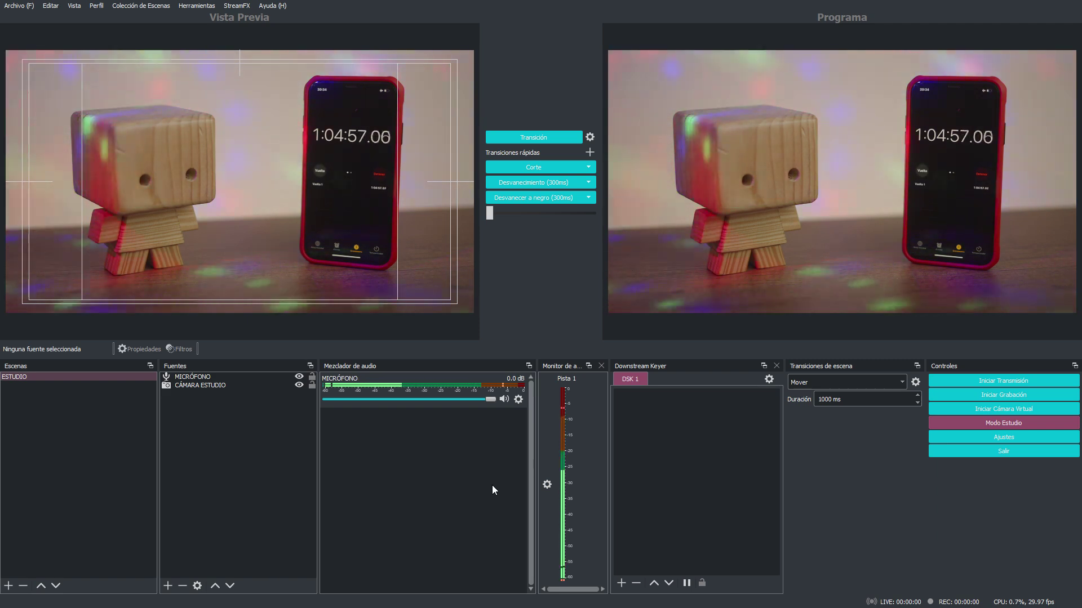
Step: In OBS Studio, review the properties of the MICRÓFONO and CÁMARA ESTUDIO sources in the ESTUDIO scene
{"action": "left_click", "coordinate": [18, 378]}
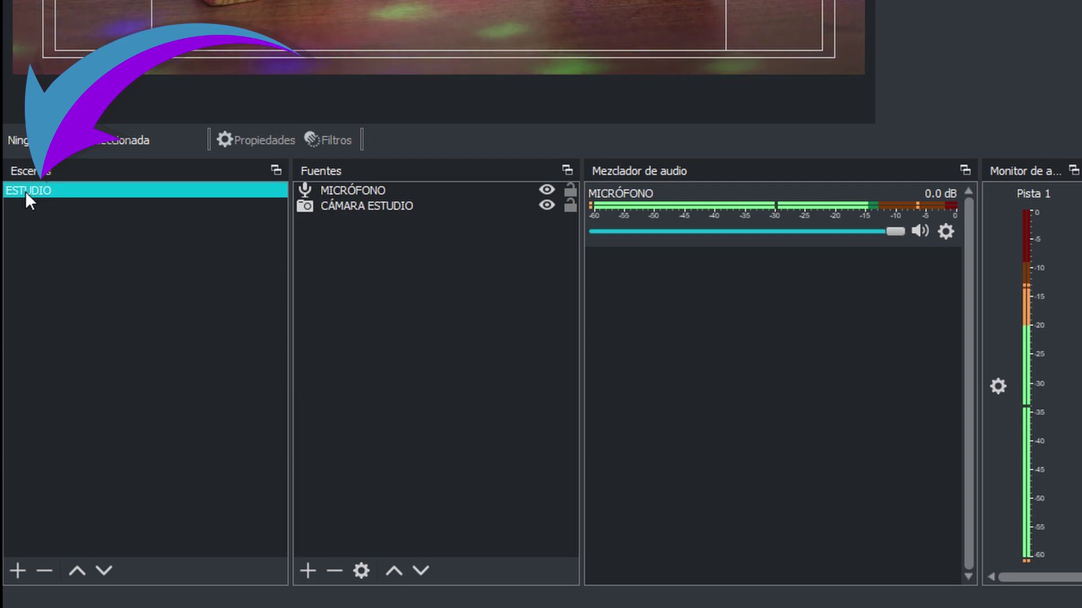
{"action": "double_click", "coordinate": [313, 191]}
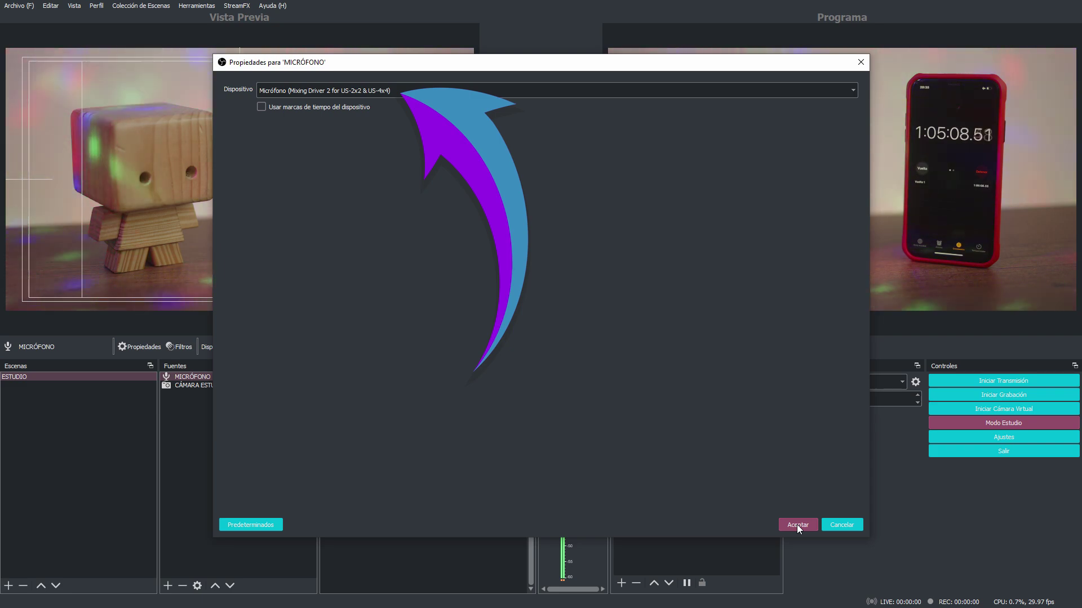
{"action": "left_click", "coordinate": [796, 526]}
{"action": "left_click", "coordinate": [394, 206]}
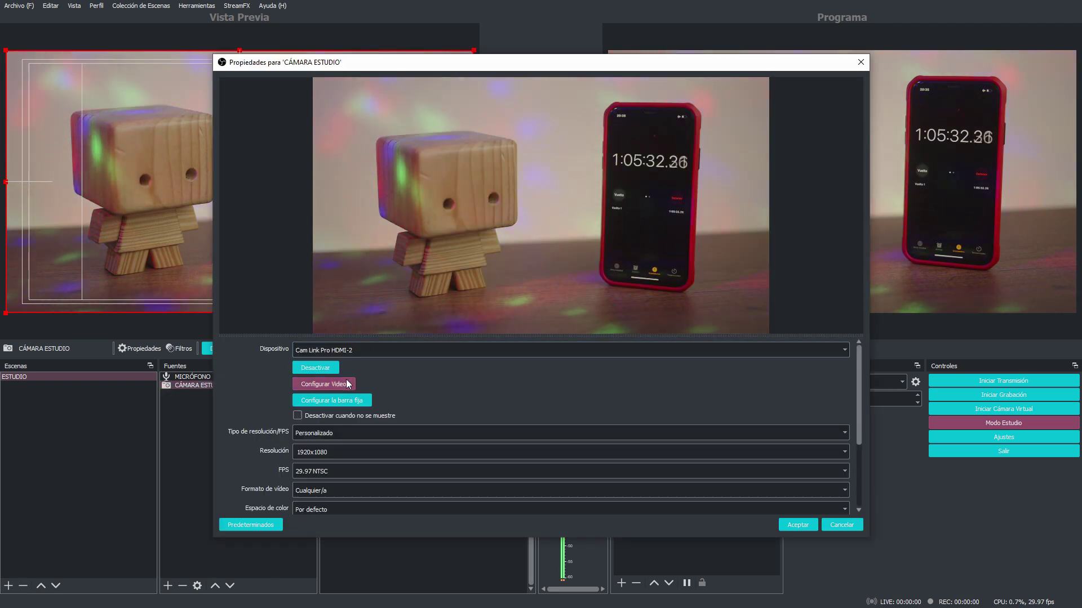
{"action": "left_click", "coordinate": [795, 526]}
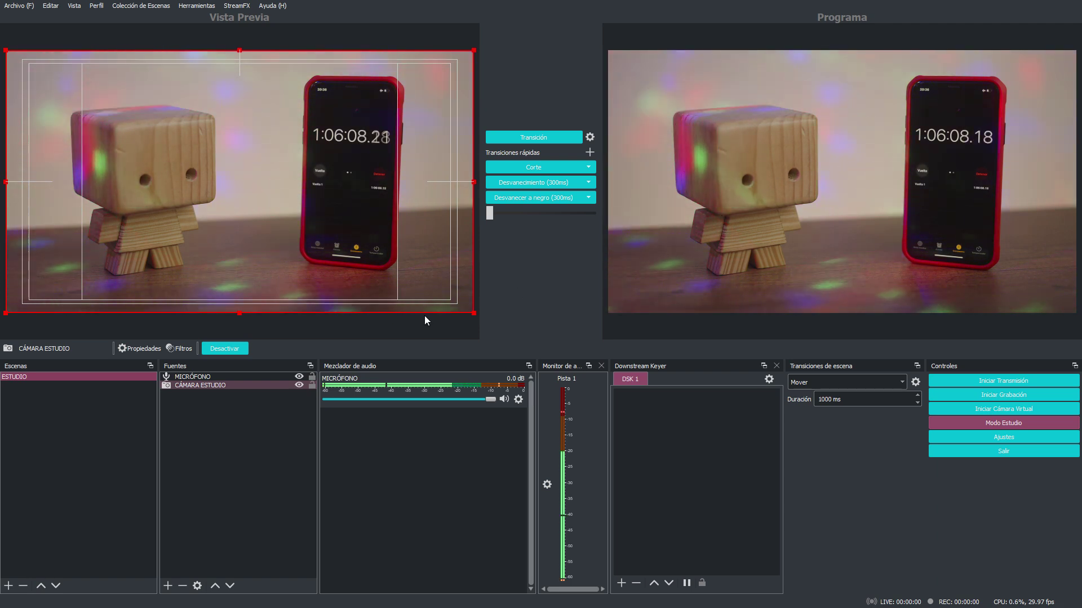
Step: Add a new scene named ESTUDIO REPETICIÓN
{"action": "left_click", "coordinate": [8, 586]}
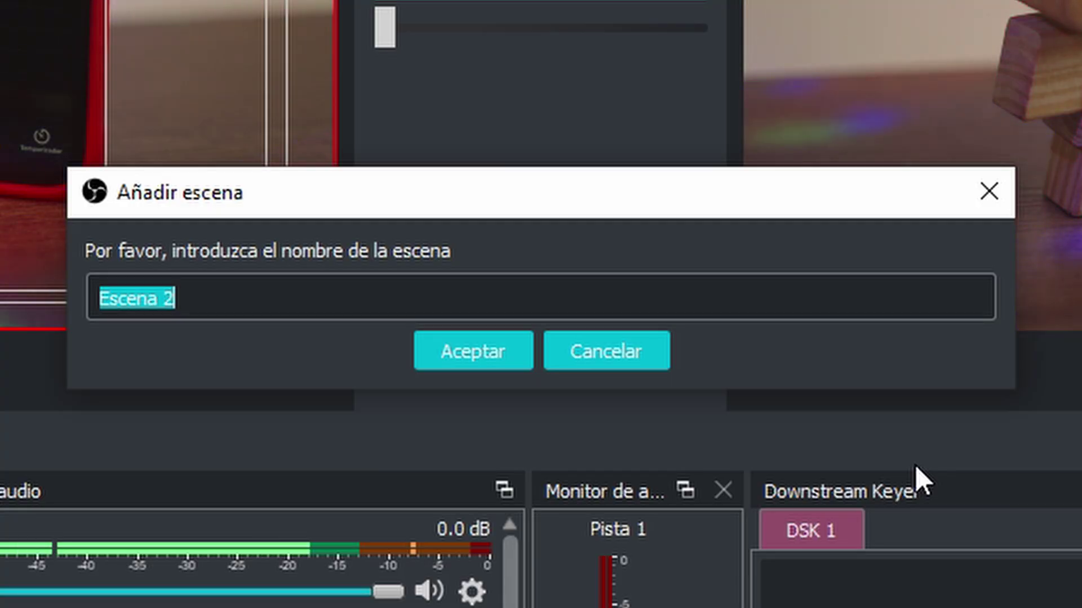
{"action": "type", "text": "ESTU"}
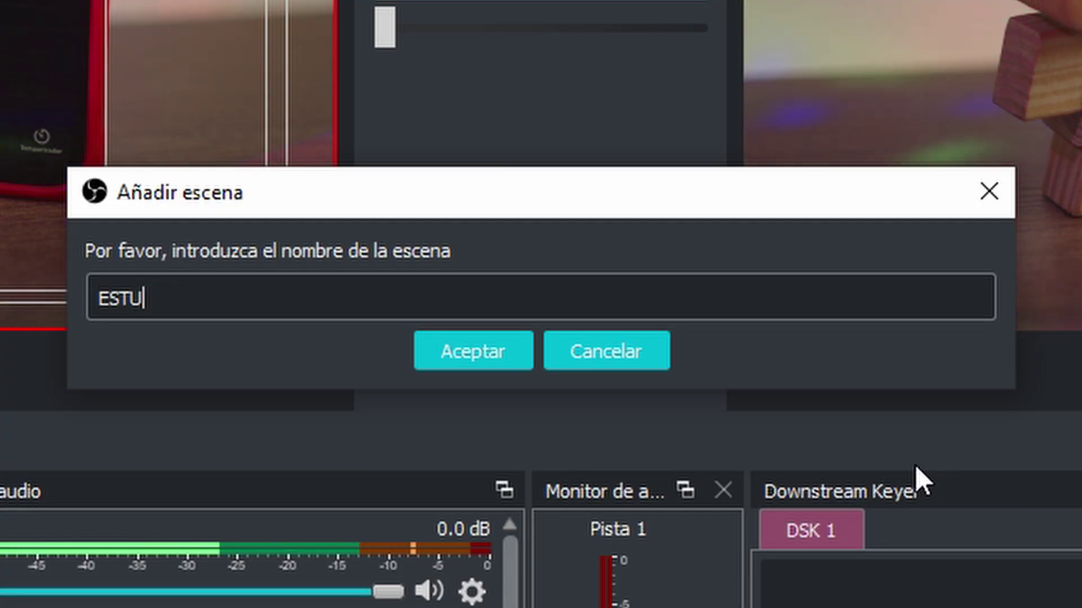
{"action": "type", "text": "DIO REPETICIÓN"}
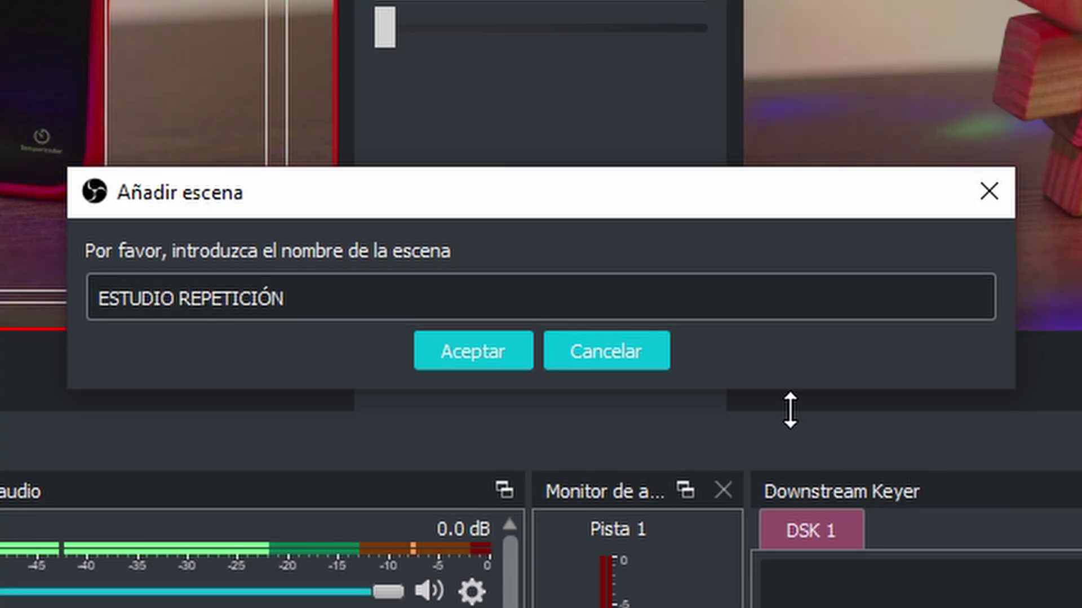
{"action": "left_click", "coordinate": [482, 358]}
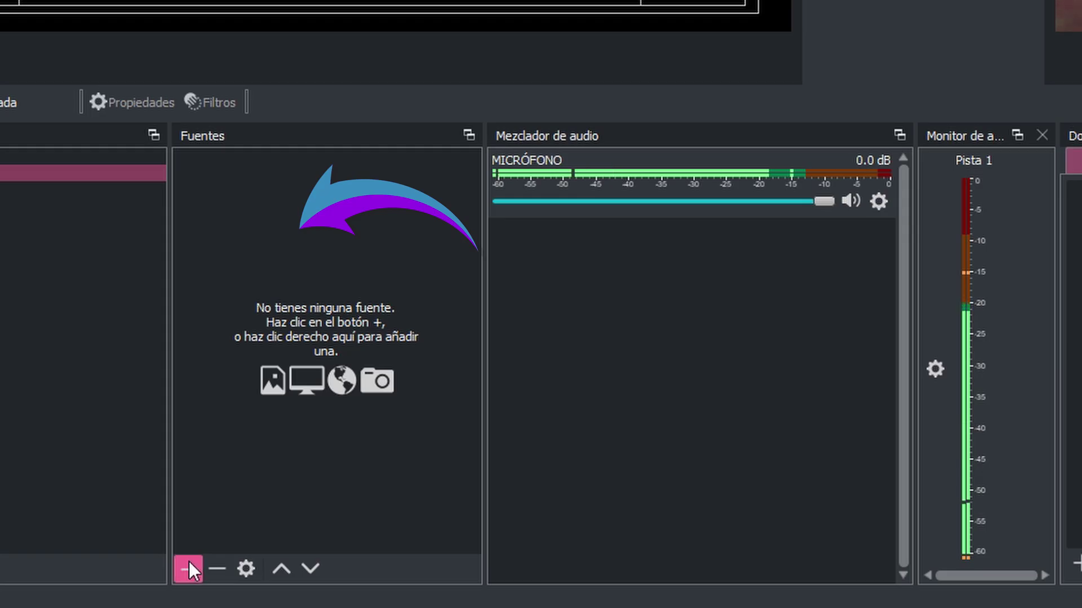
Step: Add a new Fuente Replay source named REPLAY to the ESTUDIO REPETICIÓN scene
{"action": "left_click", "coordinate": [189, 569]}
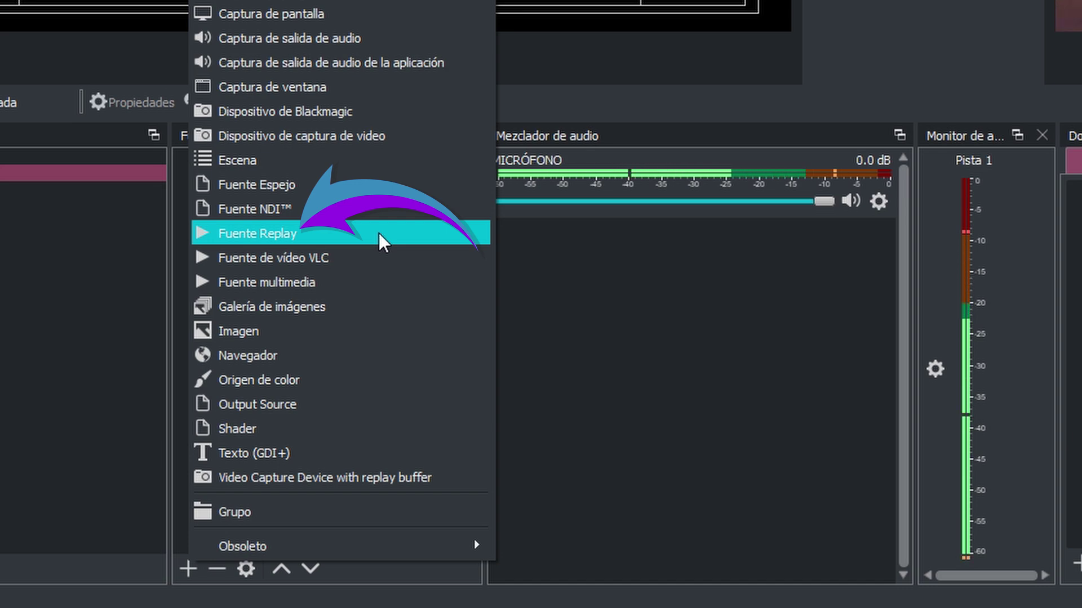
{"action": "left_click", "coordinate": [379, 232]}
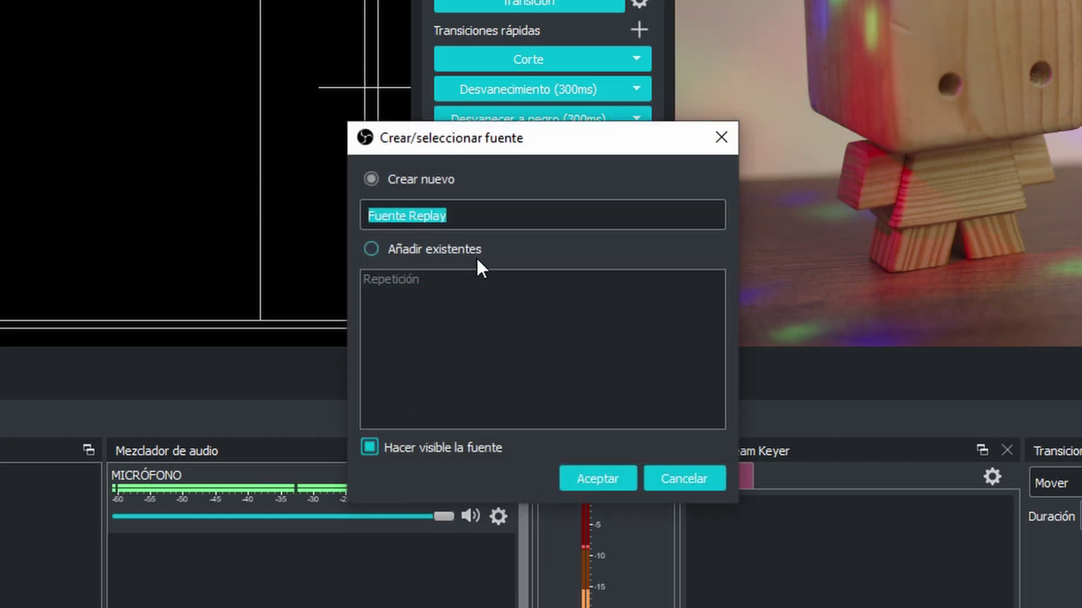
{"action": "type", "text": "REPLAY"}
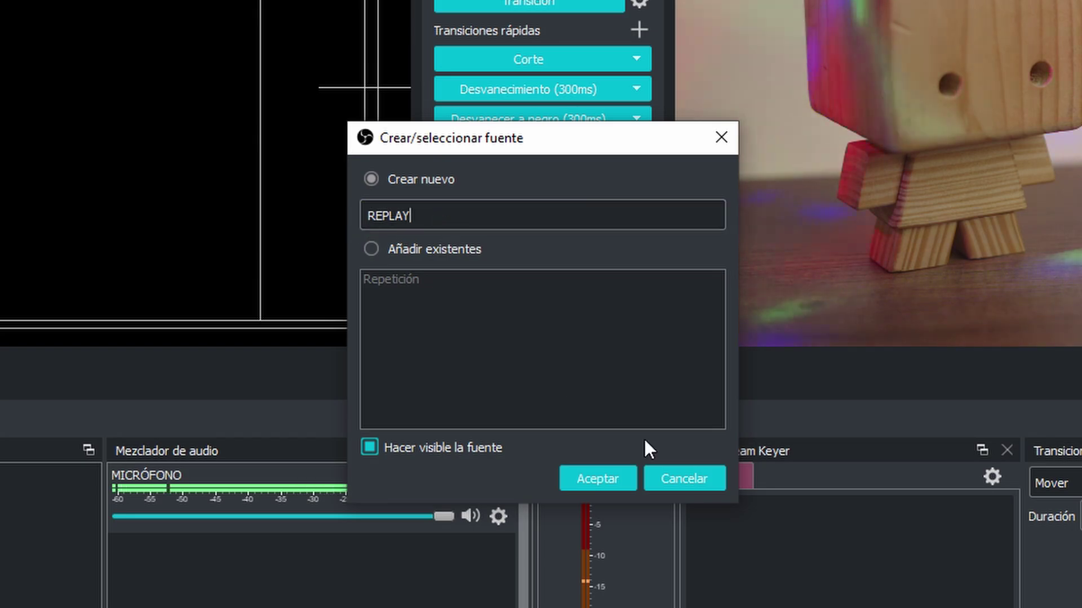
{"action": "left_click", "coordinate": [596, 478]}
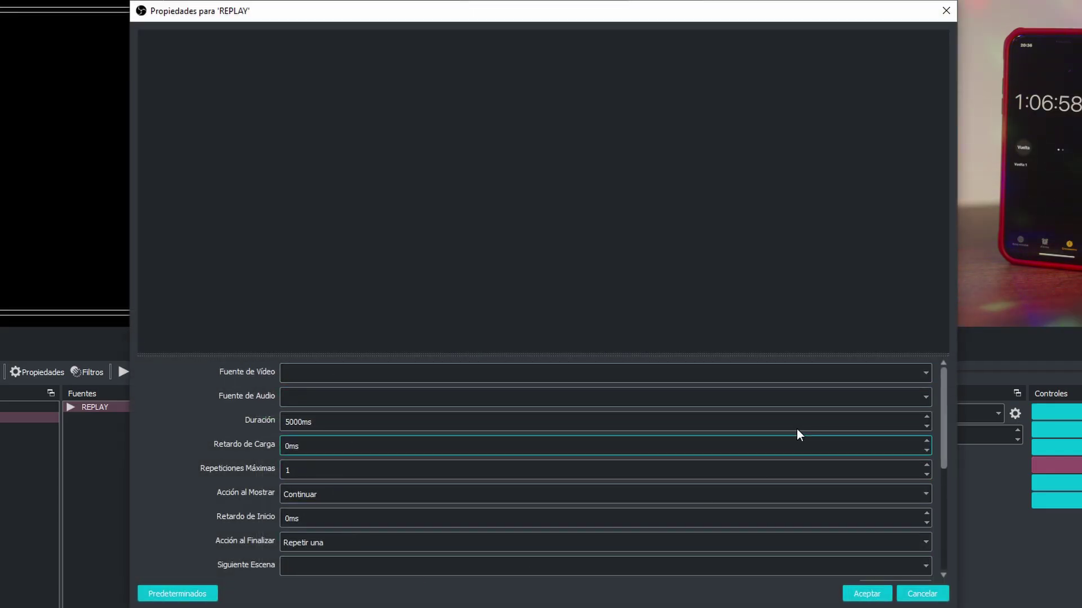
Step: Set the REPLAY source's video source to CÁMARA ESTUDIO and its audio source to MICRÓFONO
{"action": "left_click_drag", "start_coordinate": [941, 384], "coordinate": [938, 357]}
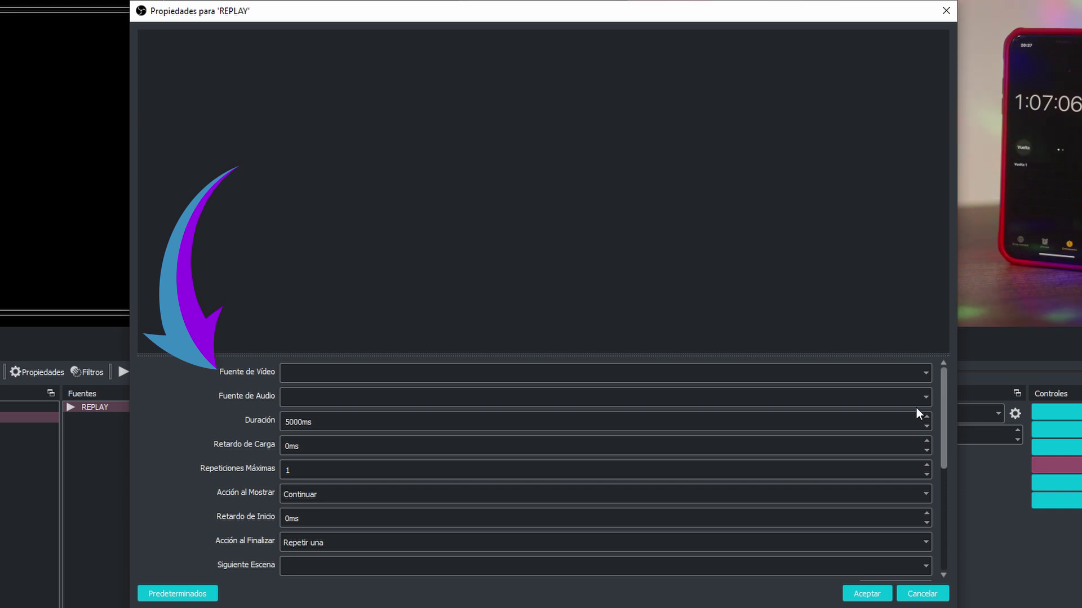
{"action": "left_click", "coordinate": [925, 379]}
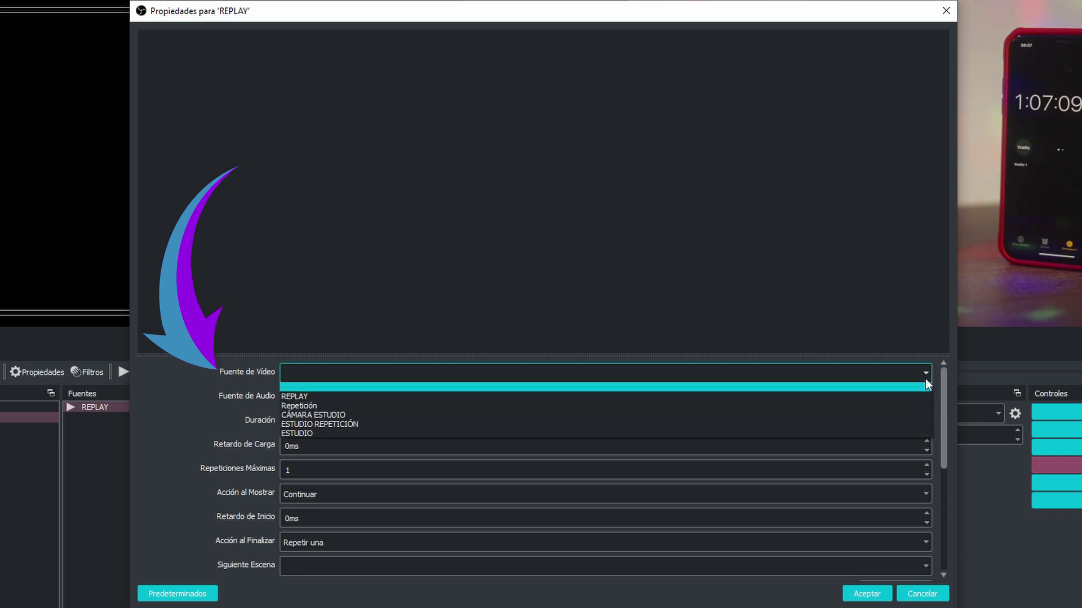
{"action": "left_click", "coordinate": [289, 416]}
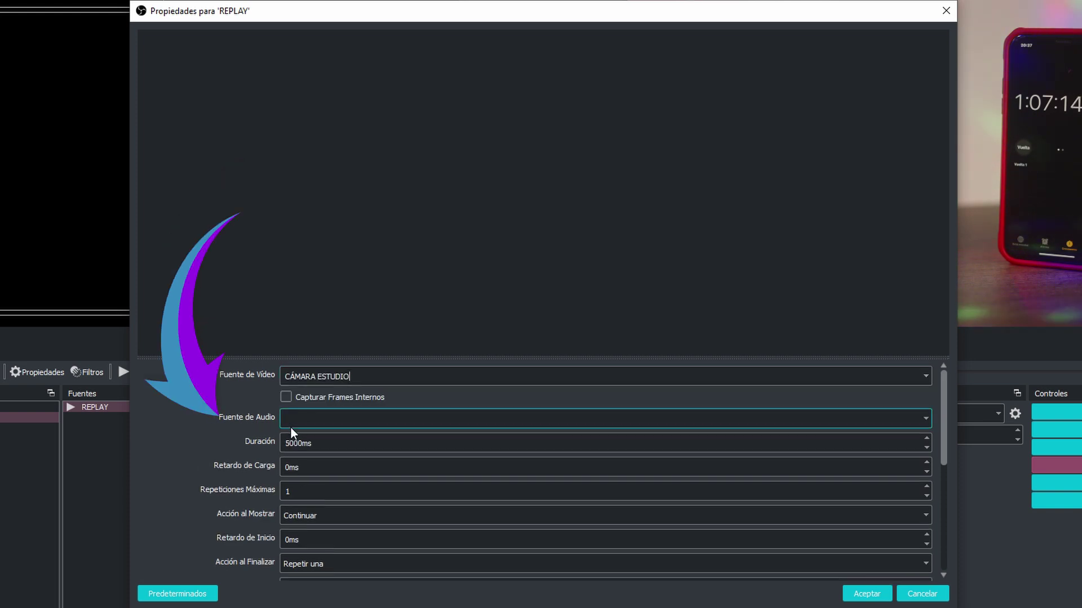
{"action": "left_click", "coordinate": [925, 419]}
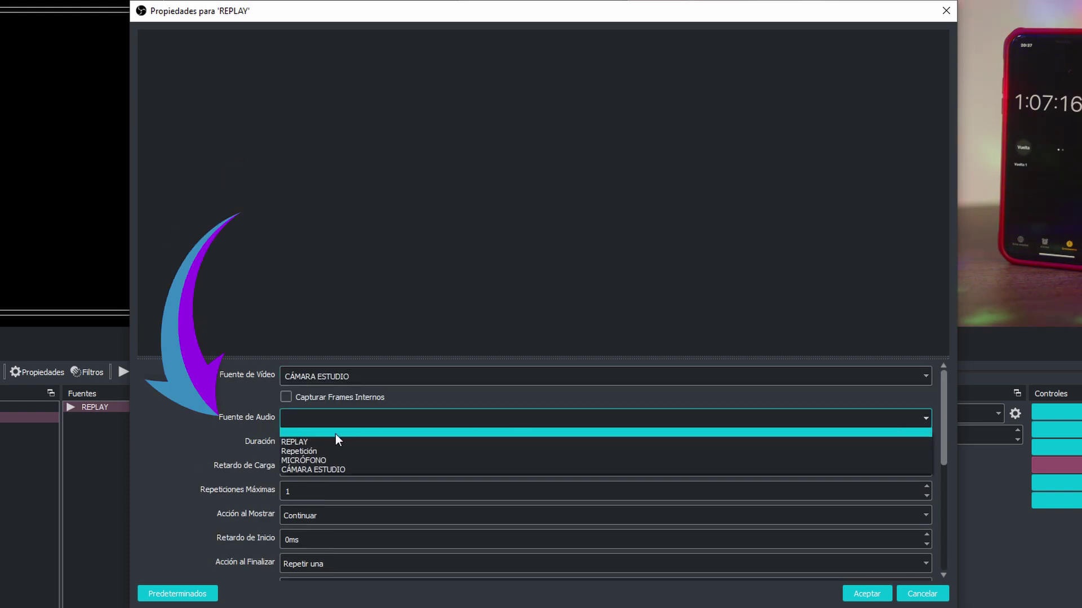
{"action": "left_click", "coordinate": [309, 461]}
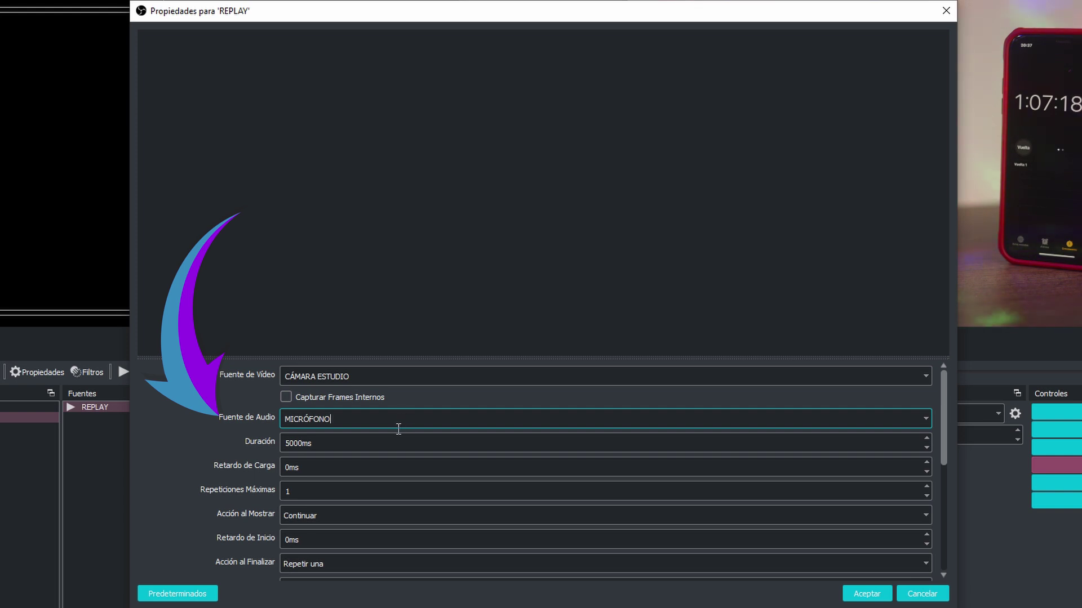
Step: Set the replay duration (Duración) to 10000 ms
{"action": "left_click", "coordinate": [295, 450]}
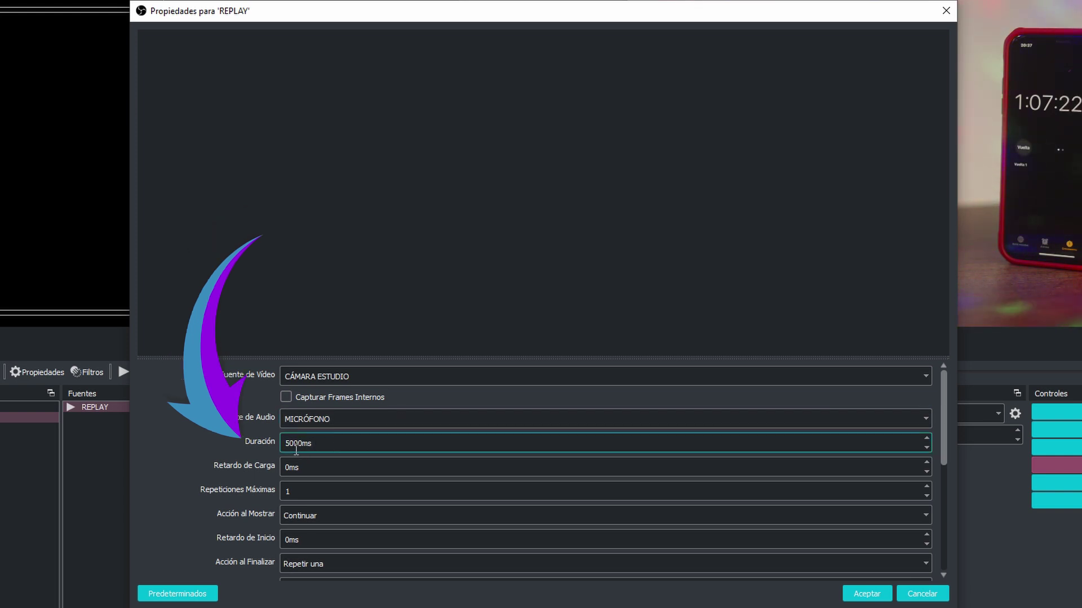
{"action": "left_click_drag", "start_coordinate": [289, 449], "coordinate": [306, 450]}
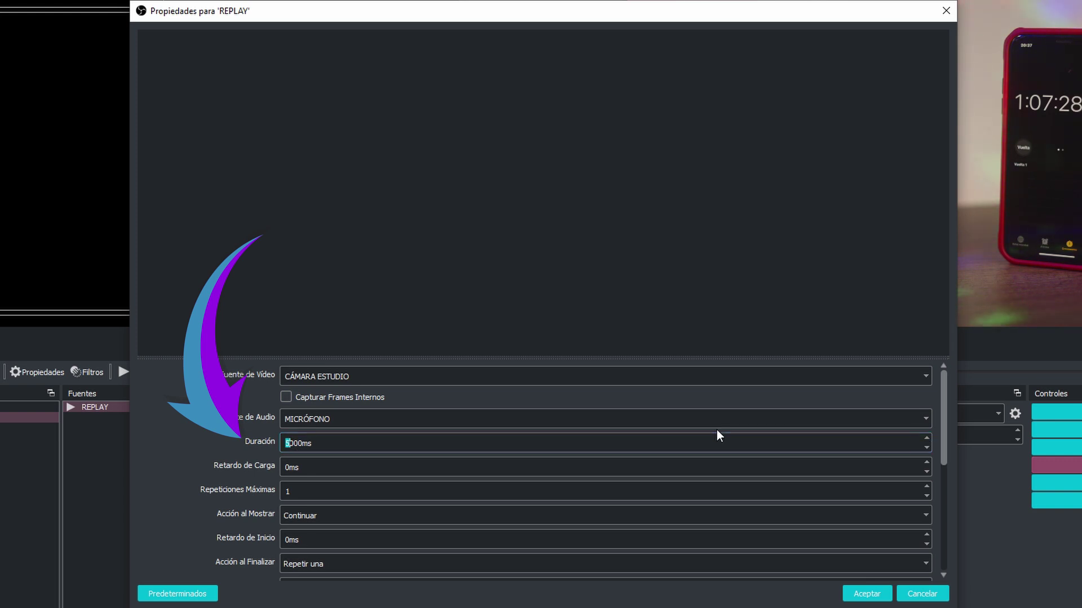
{"action": "type", "text": "0"}
{"action": "left_click", "coordinate": [507, 468]}
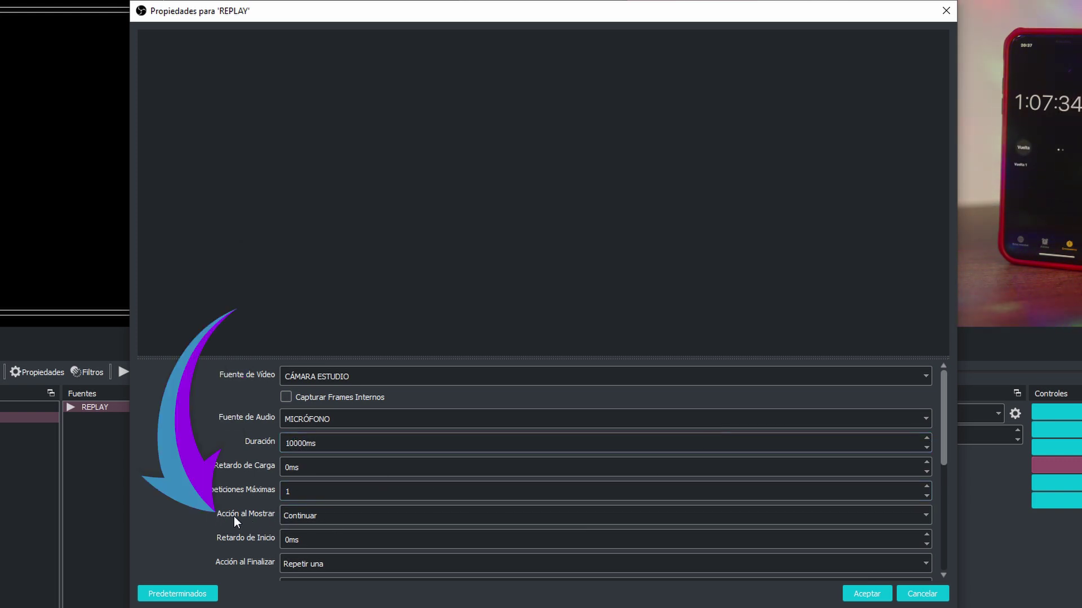
Step: Set the replay's Acción al Mostrar to Reiniciar and its Acción al Finalizar to Pausar después de una
{"action": "left_click", "coordinate": [296, 515]}
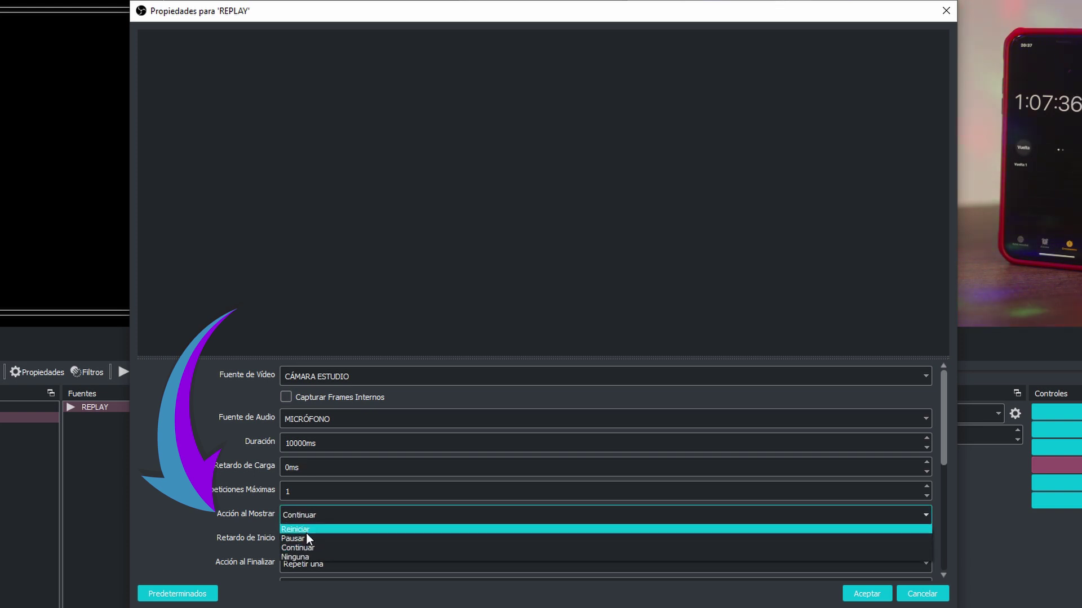
{"action": "left_click", "coordinate": [306, 530]}
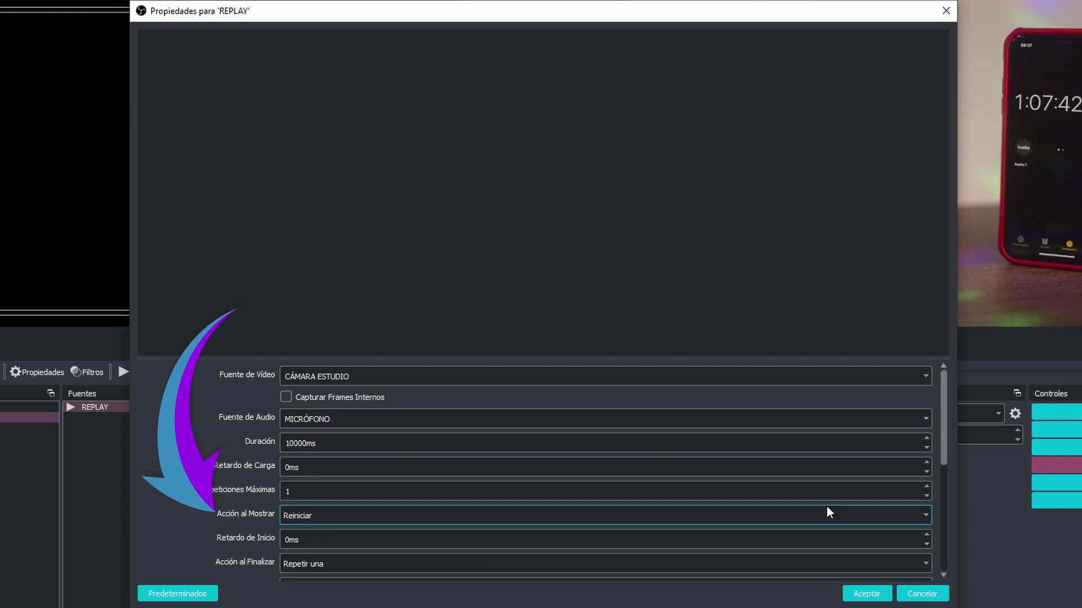
{"action": "left_click_drag", "start_coordinate": [943, 450], "coordinate": [923, 482]}
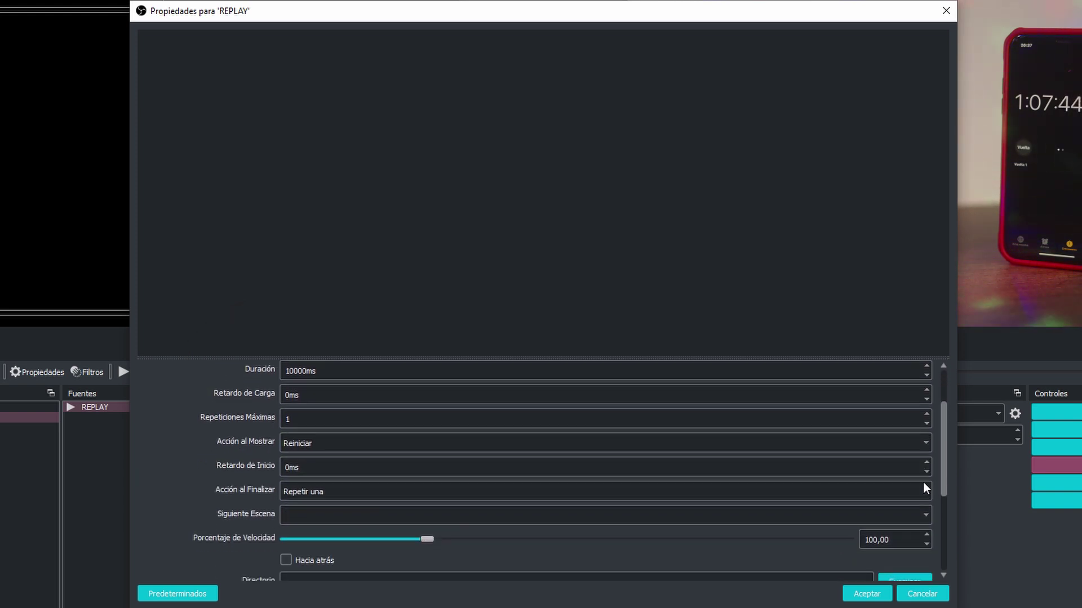
{"action": "left_click", "coordinate": [306, 495]}
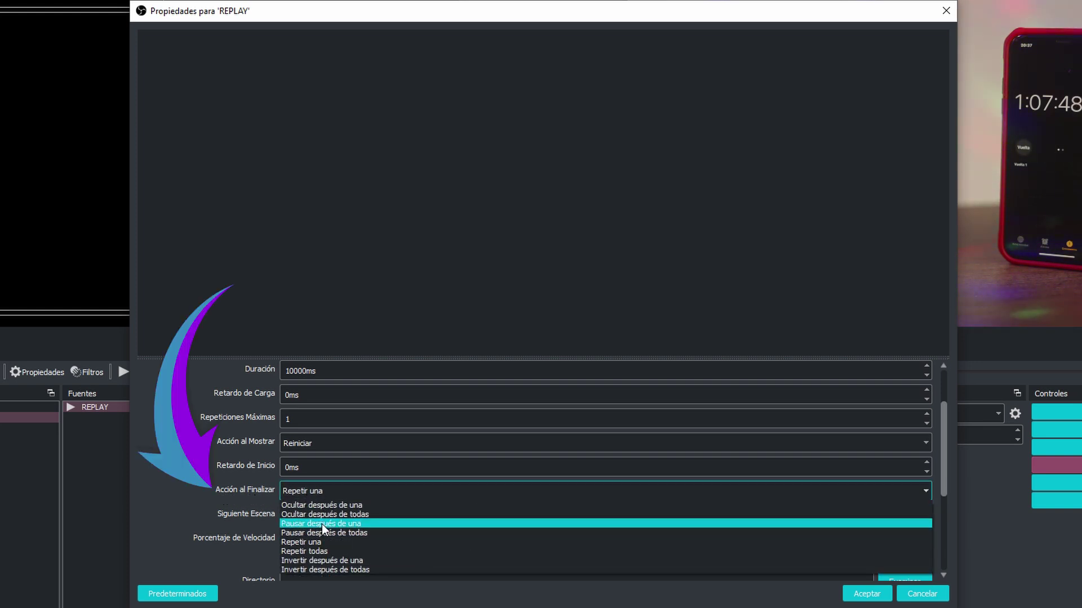
{"action": "left_click", "coordinate": [311, 525]}
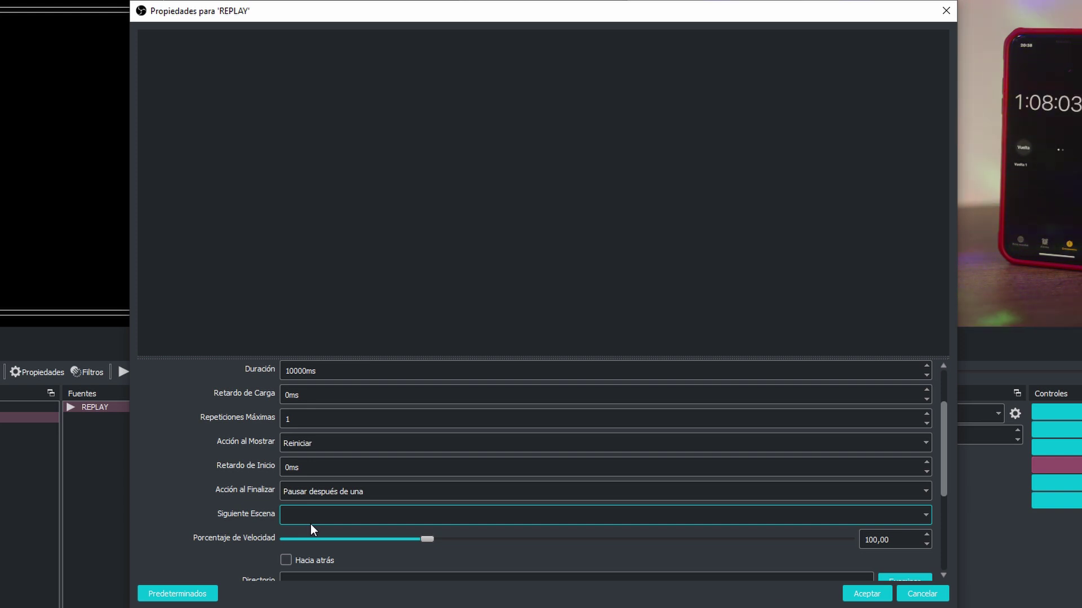
Step: Choose ESTUDIO as the replay's next scene and set the speed percentage to 100
{"action": "left_click", "coordinate": [920, 514]}
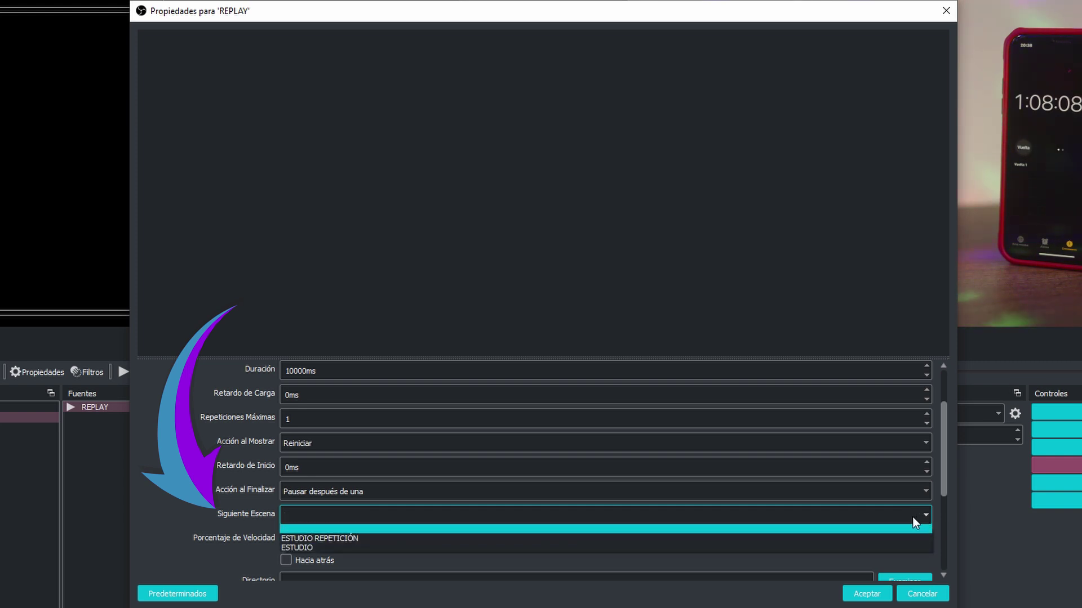
{"action": "left_click", "coordinate": [312, 547]}
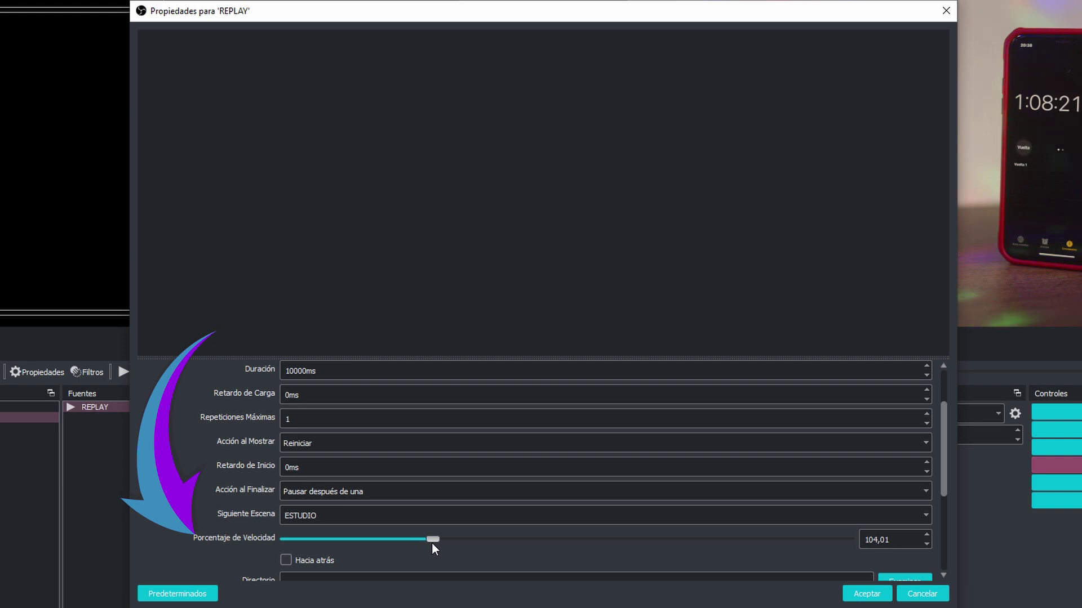
{"action": "left_click_drag", "start_coordinate": [424, 543], "coordinate": [427, 544]}
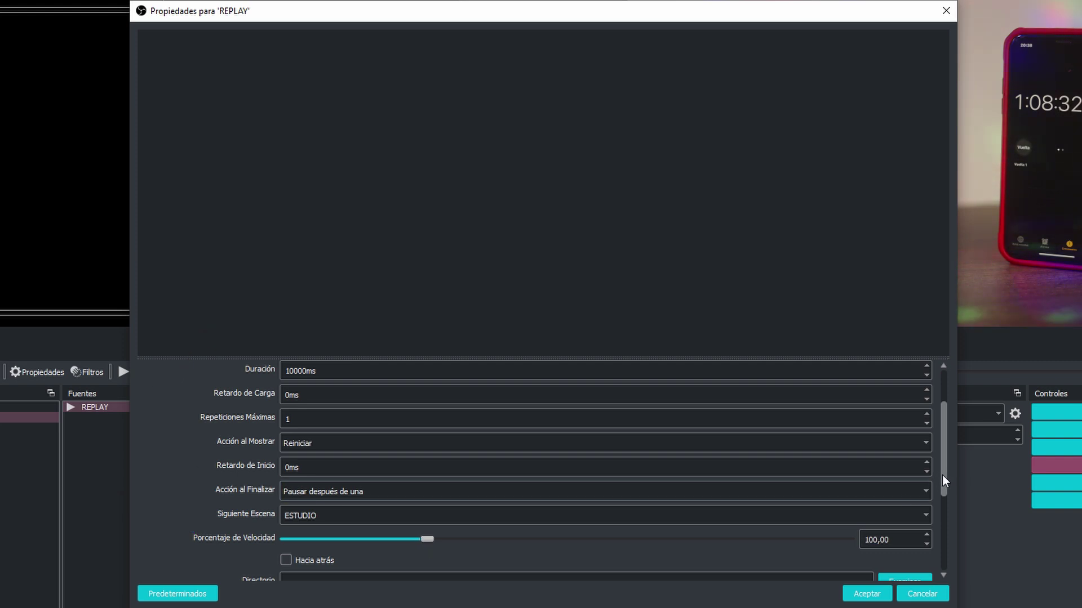
Step: Set the replay's save directory to the Vídeos folder and accept the REPLAY source properties
{"action": "scroll", "coordinate": [942, 475], "scroll_direction": "down", "scroll_amount": 3}
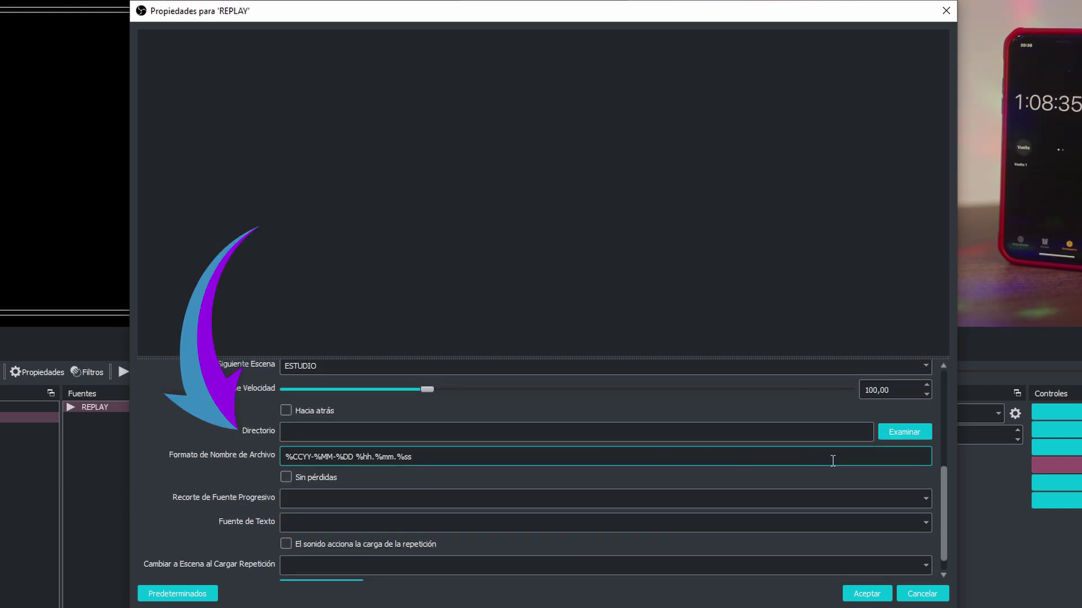
{"action": "left_click", "coordinate": [893, 433]}
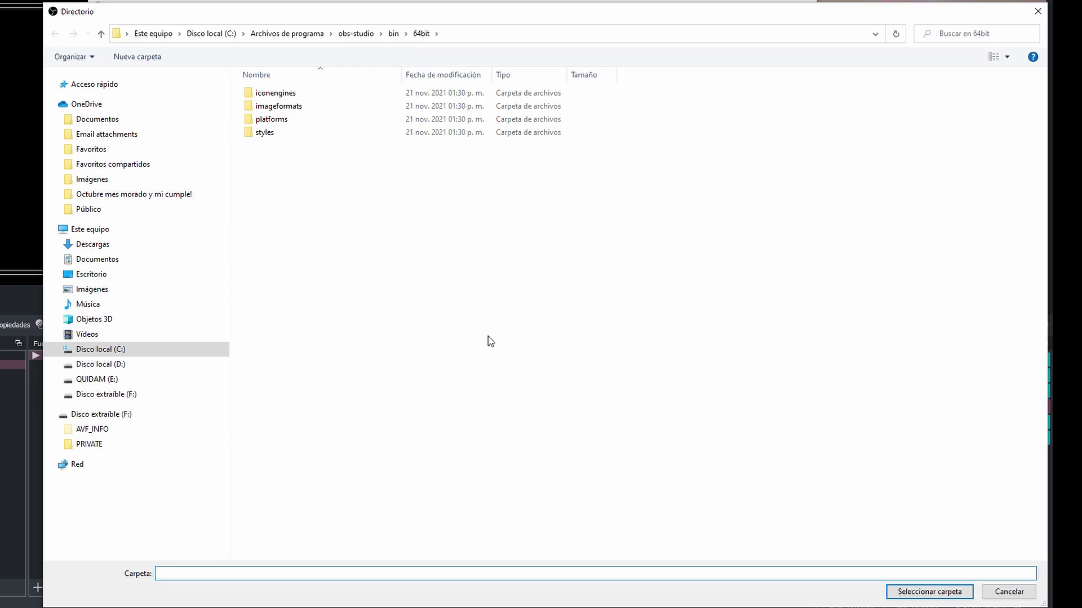
{"action": "left_click", "coordinate": [90, 334]}
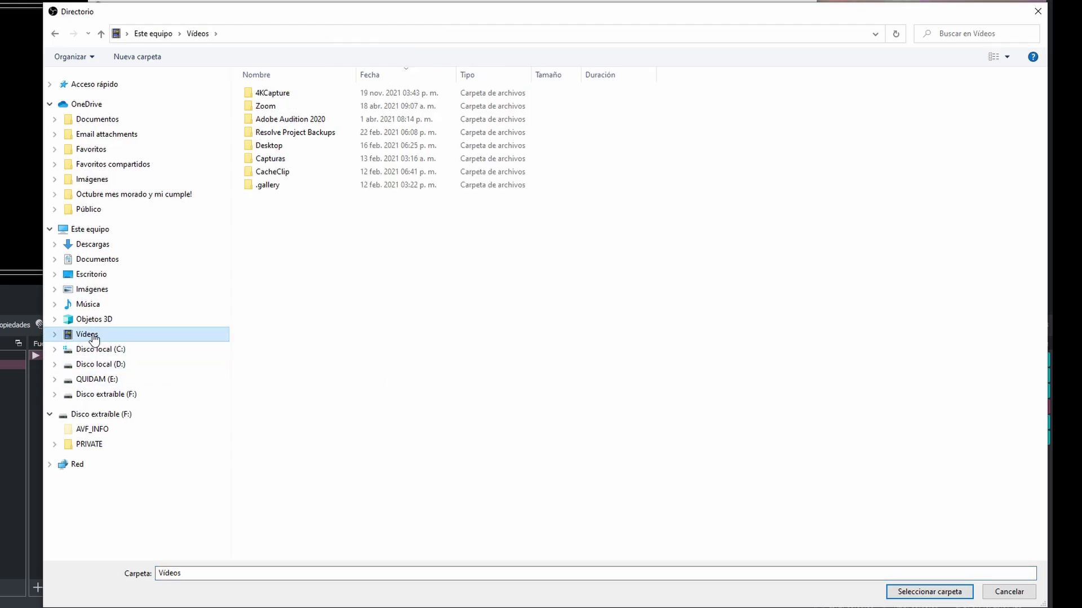
{"action": "left_click", "coordinate": [901, 591]}
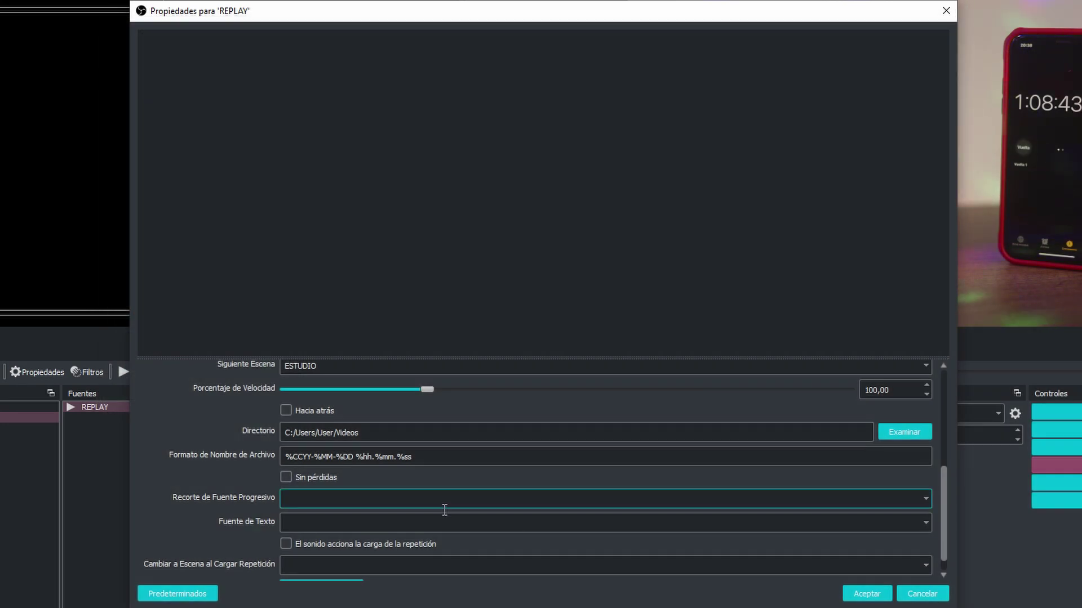
{"action": "left_click_drag", "start_coordinate": [941, 509], "coordinate": [945, 526]}
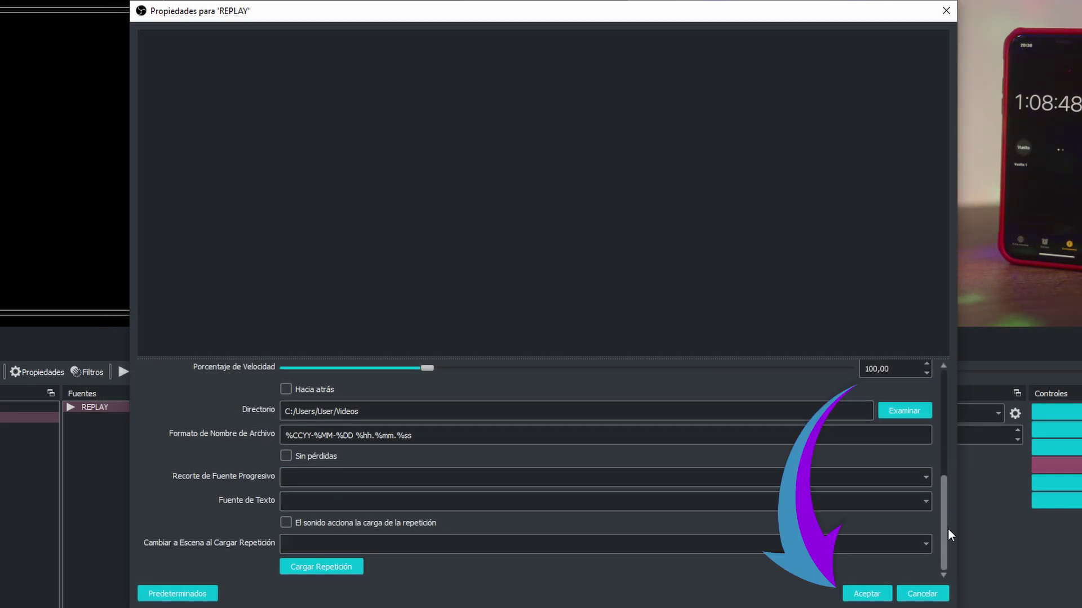
{"action": "left_click", "coordinate": [867, 592]}
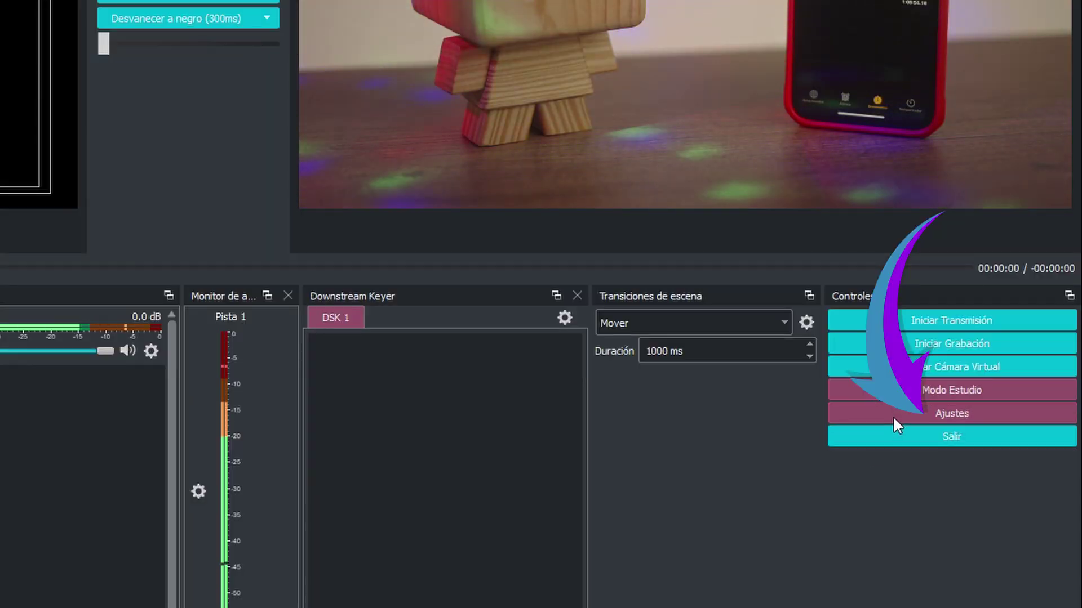
Step: In the hotkey settings for REPLAY, assign F4 to Cargar Repetición and F1 to Pausar
{"action": "left_click", "coordinate": [966, 438]}
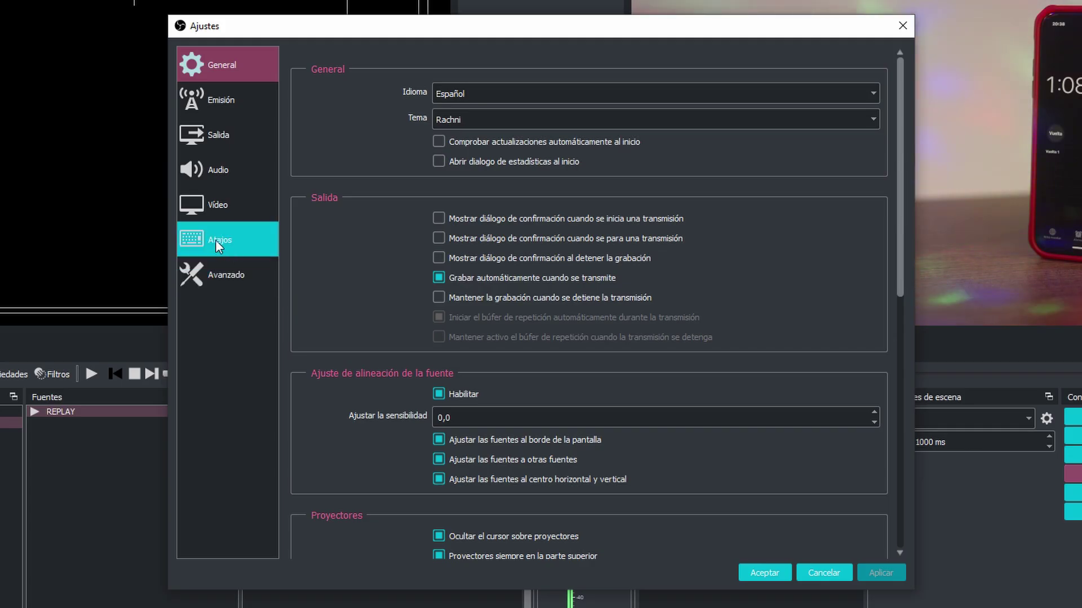
{"action": "left_click", "coordinate": [220, 241]}
{"action": "left_click_drag", "start_coordinate": [898, 82], "coordinate": [928, 266]}
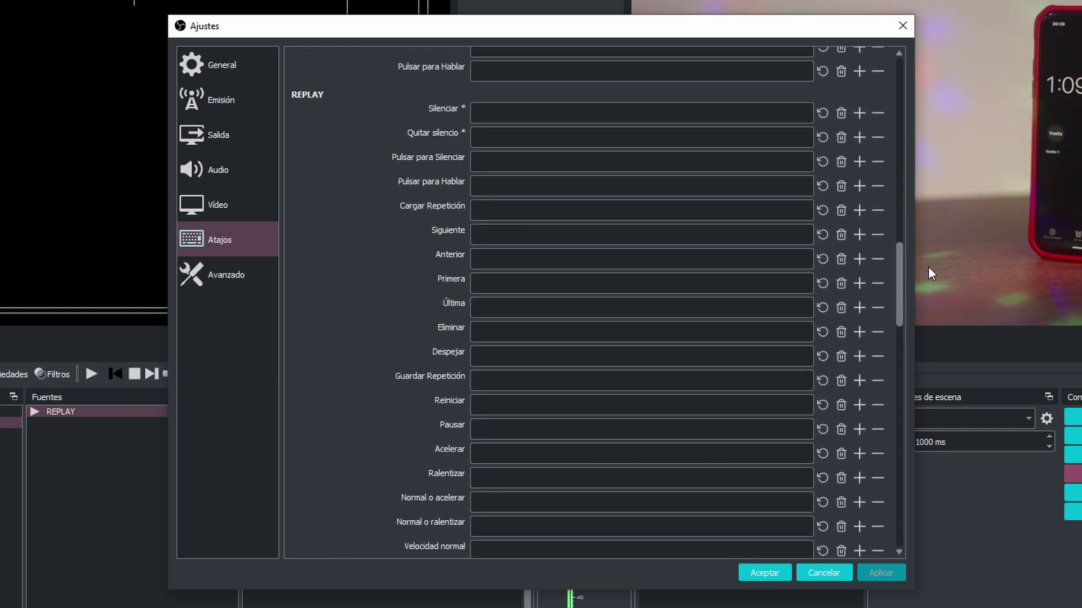
{"action": "scroll", "coordinate": [700, 193], "scroll_direction": "down", "scroll_amount": 1}
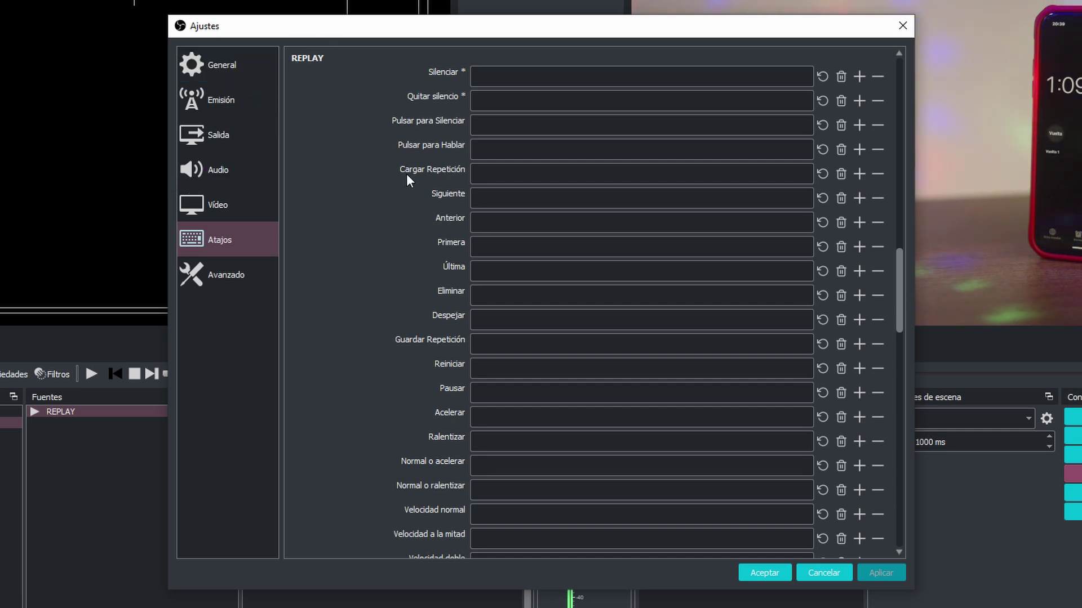
{"action": "left_click", "coordinate": [496, 174]}
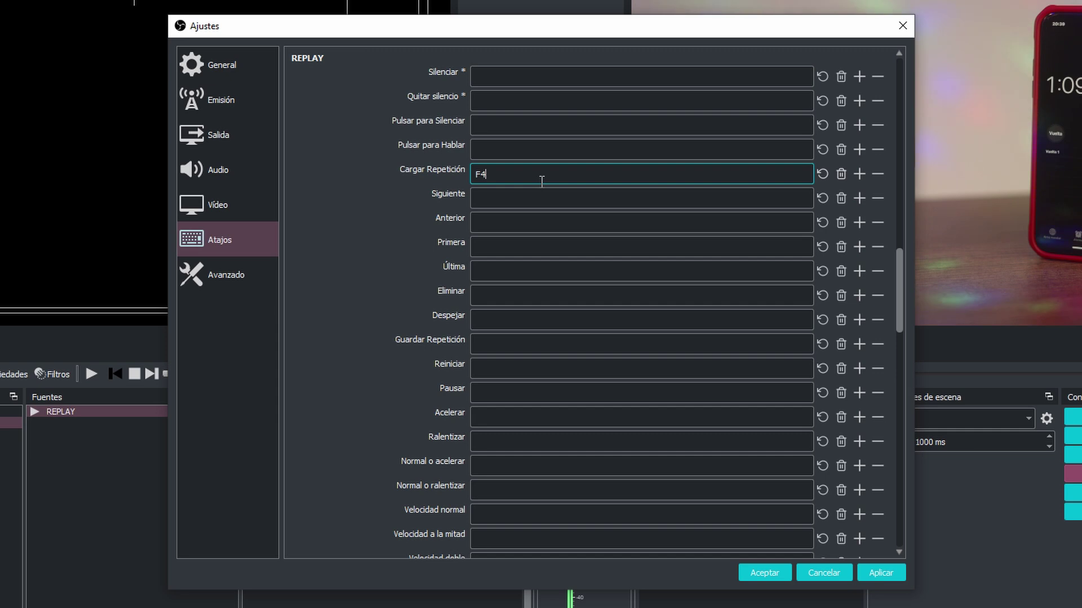
{"action": "left_click", "coordinate": [527, 396]}
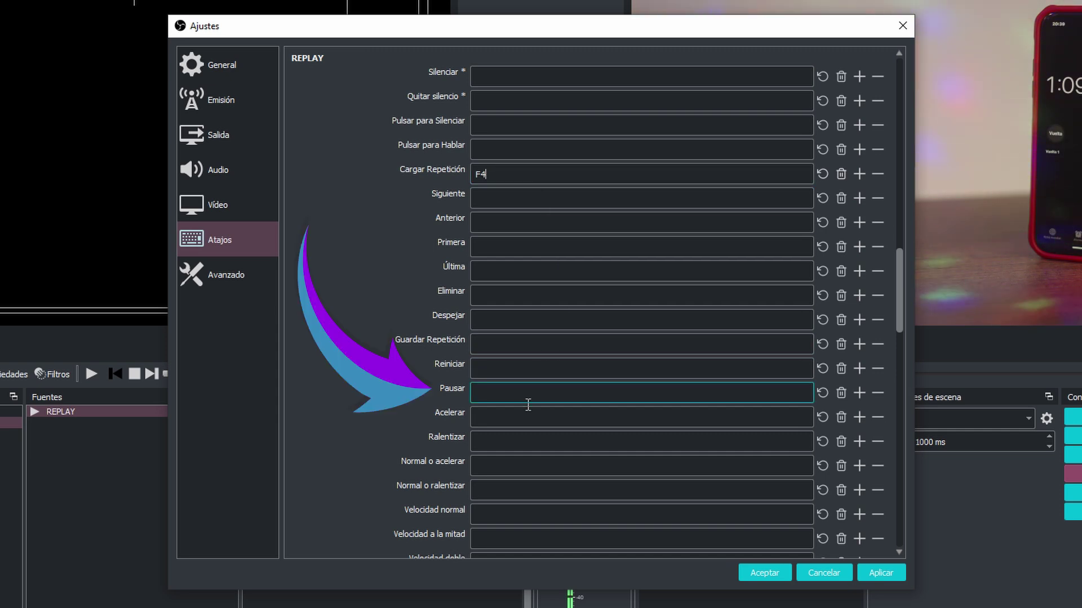
{"action": "key", "text": "F1"}
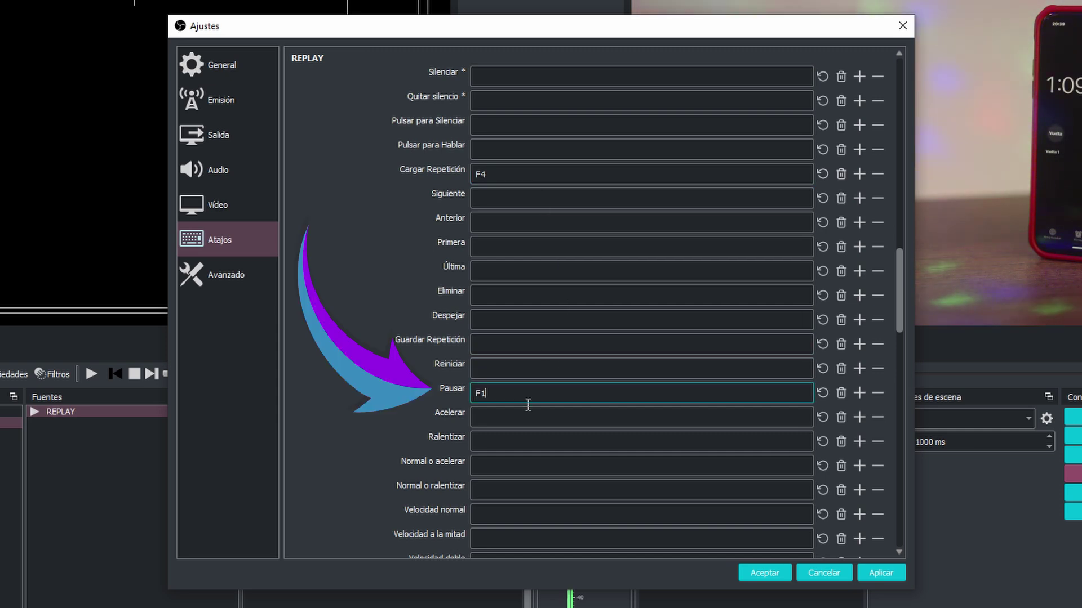
Step: Assign the REPLAY hotkeys F2 to Velocidad normal and F3 to Velocidad a la mitad
{"action": "left_click", "coordinate": [489, 515]}
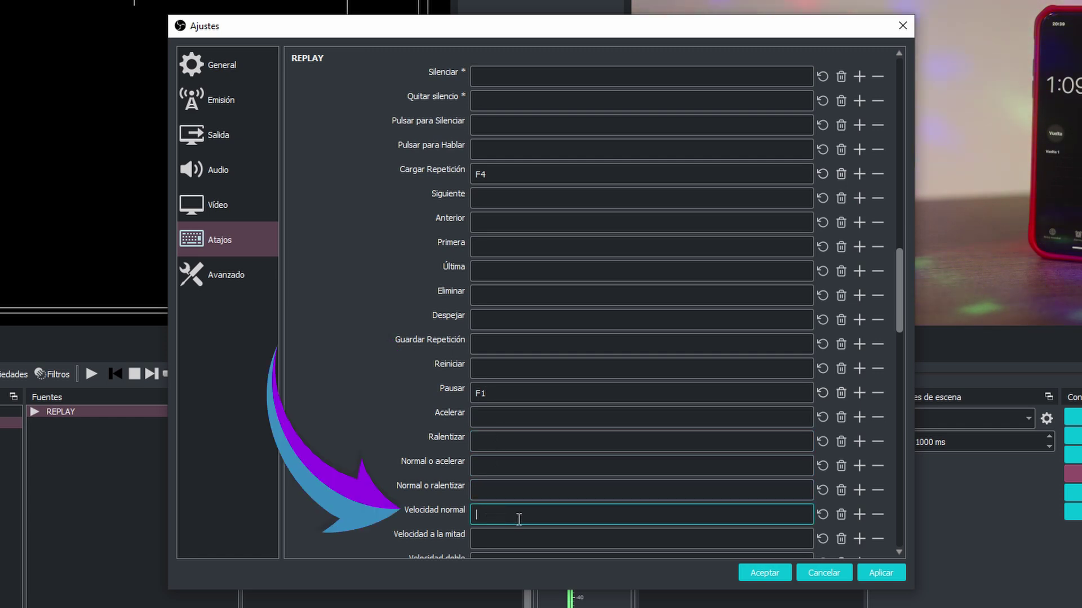
{"action": "left_click", "coordinate": [499, 525]}
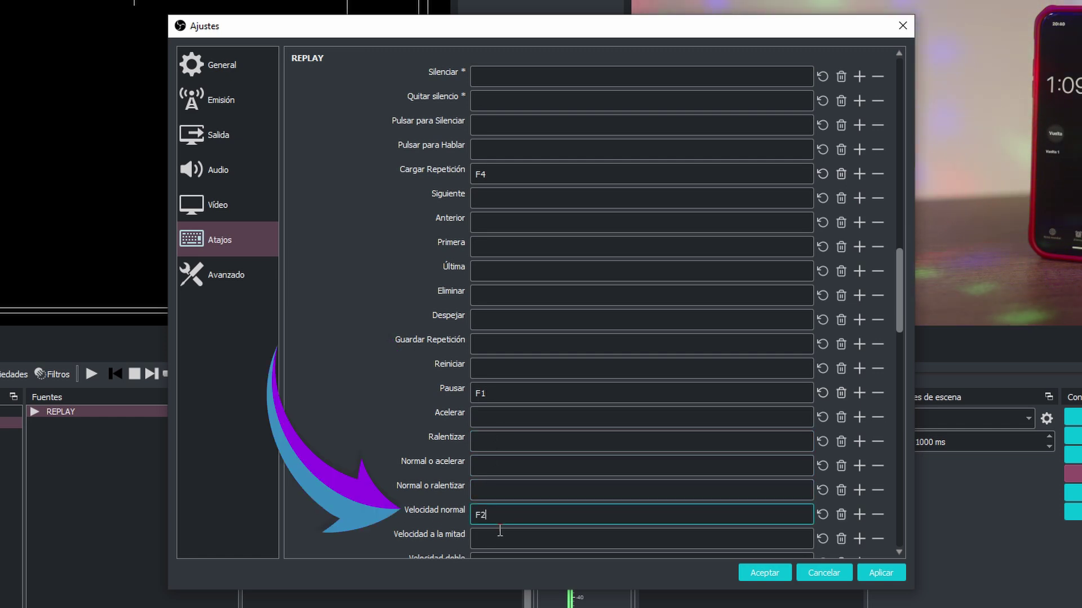
{"action": "left_click", "coordinate": [507, 541]}
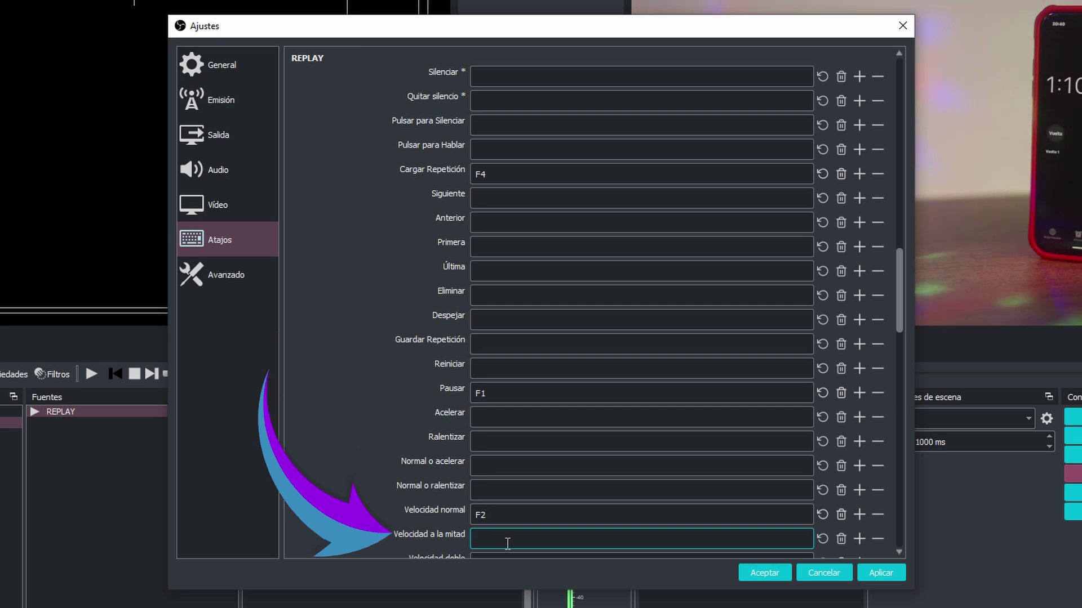
{"action": "key", "text": "F3"}
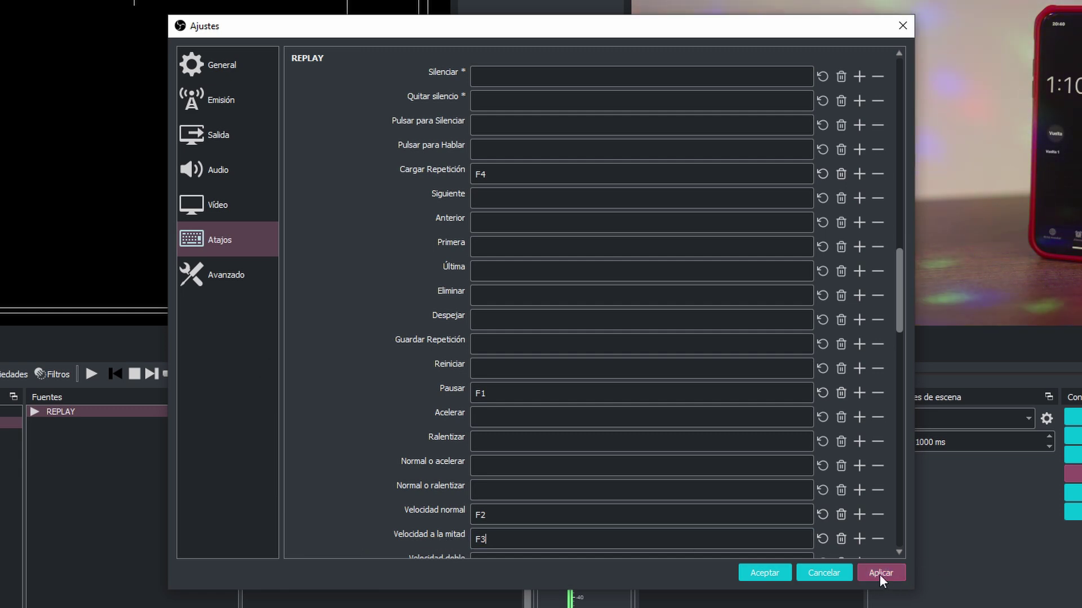
Step: Apply the hotkey changes for the REPLAY source and close the settings
{"action": "mouse_move", "coordinate": [900, 288]}
{"action": "left_mouse_down"}
{"action": "mouse_move", "coordinate": [898, 339]}
{"action": "mouse_move", "coordinate": [899, 299]}
{"action": "left_mouse_up"}
{"action": "left_click", "coordinate": [531, 110]}
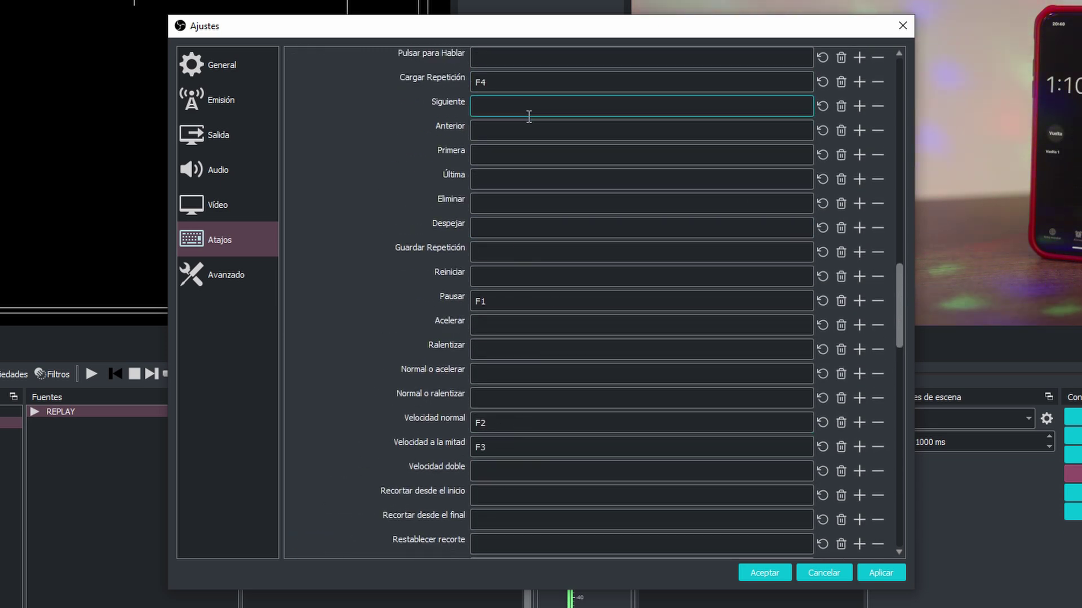
{"action": "left_click", "coordinate": [602, 132]}
{"action": "left_click", "coordinate": [875, 572]}
{"action": "left_click", "coordinate": [760, 572]}
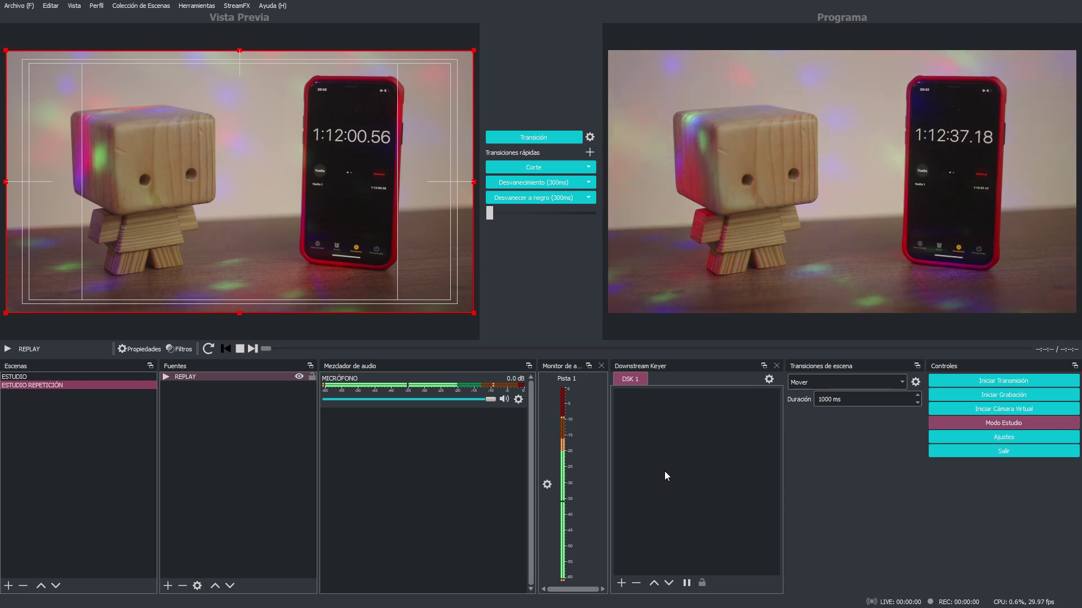
Step: Send the ESTUDIO REPETICIÓN scene to the program output and set REPLAY's audio monitoring to Monitorización y salida
{"action": "left_click", "coordinate": [42, 384]}
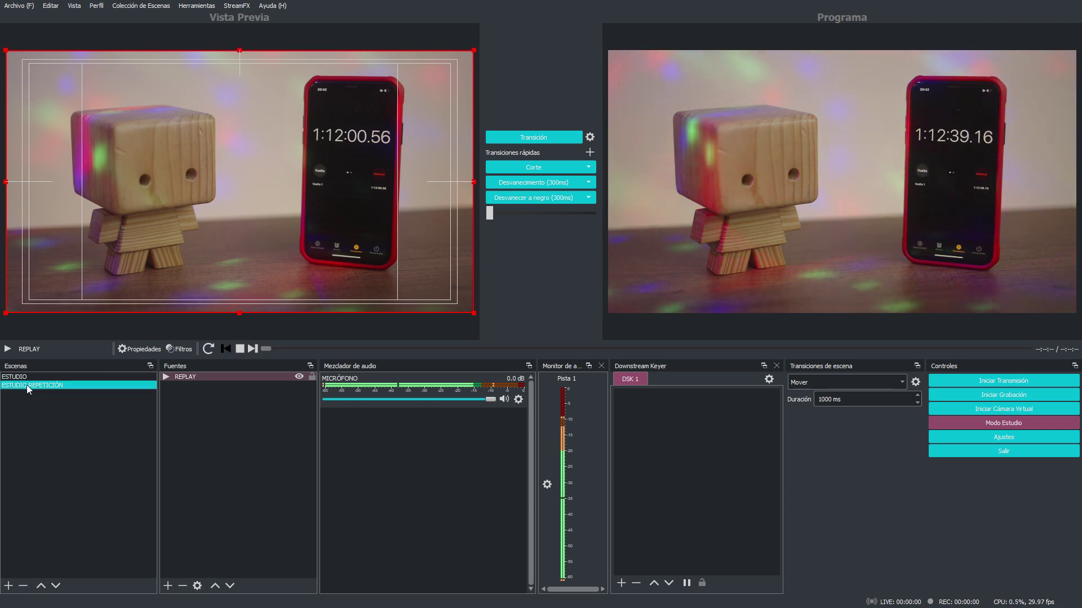
{"action": "left_click", "coordinate": [512, 139]}
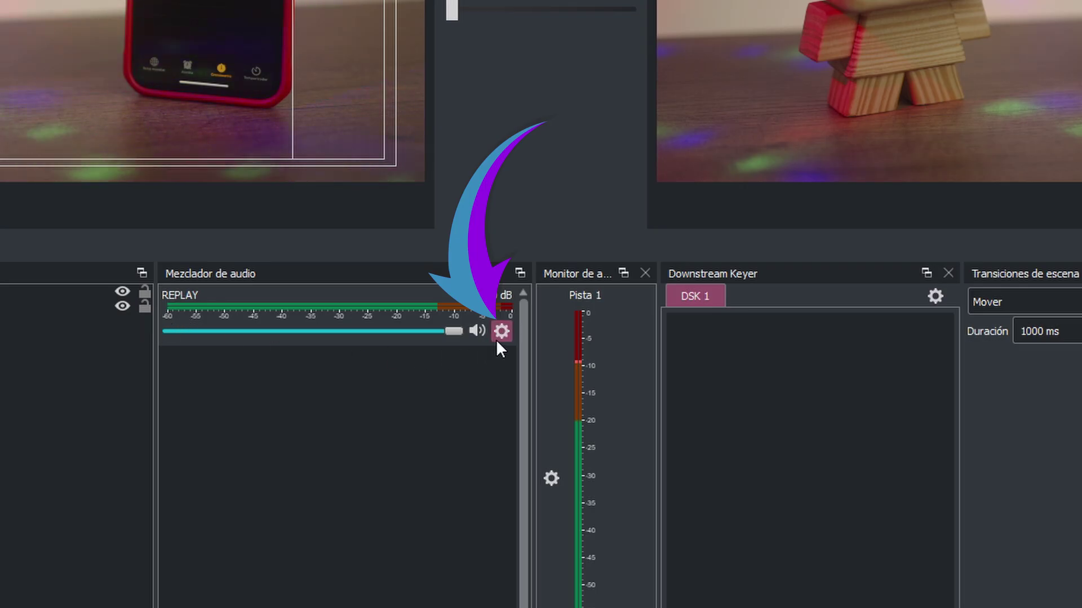
{"action": "left_click", "coordinate": [500, 337]}
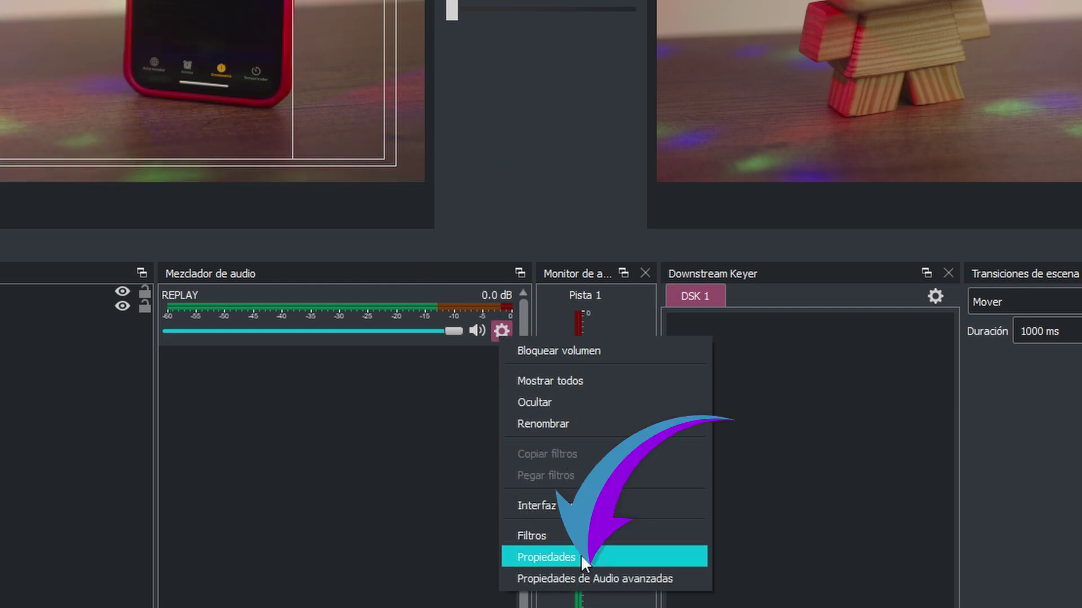
{"action": "left_click", "coordinate": [590, 578]}
{"action": "left_click", "coordinate": [794, 61]}
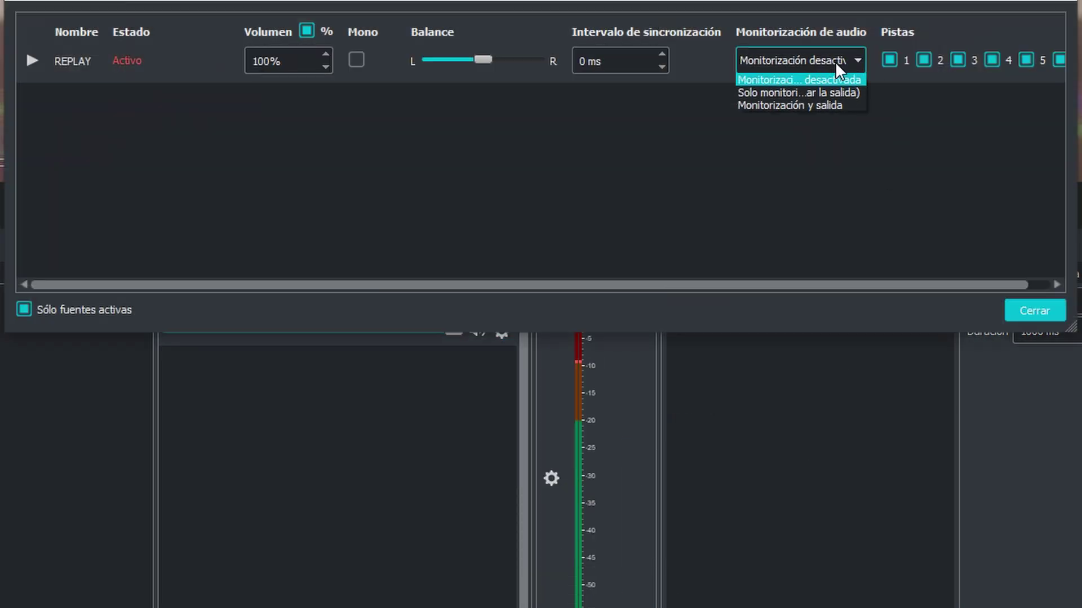
{"action": "left_click", "coordinate": [752, 106]}
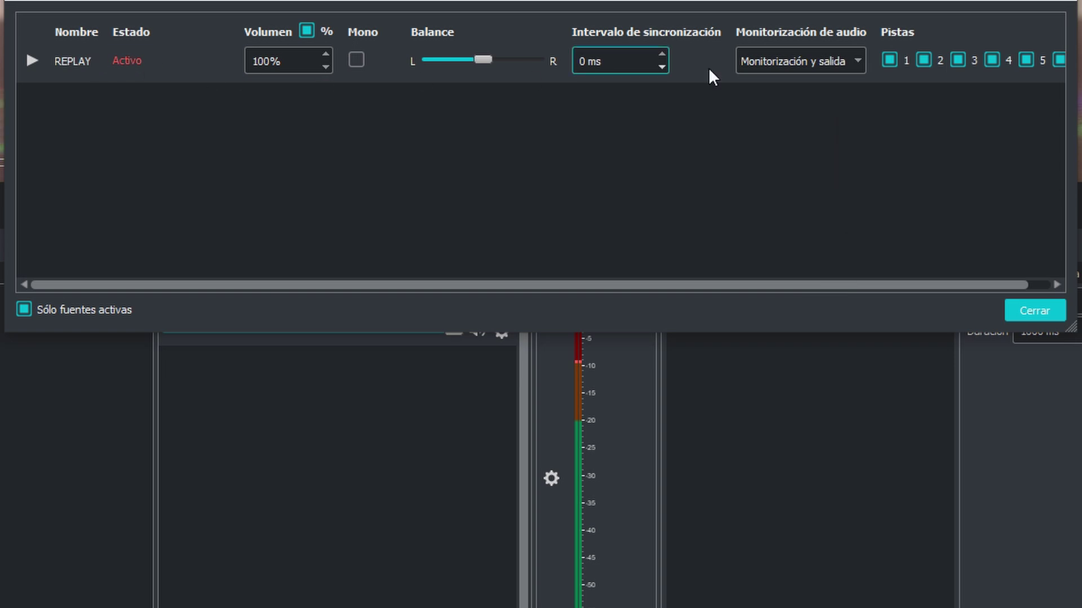
{"action": "left_click", "coordinate": [1048, 309]}
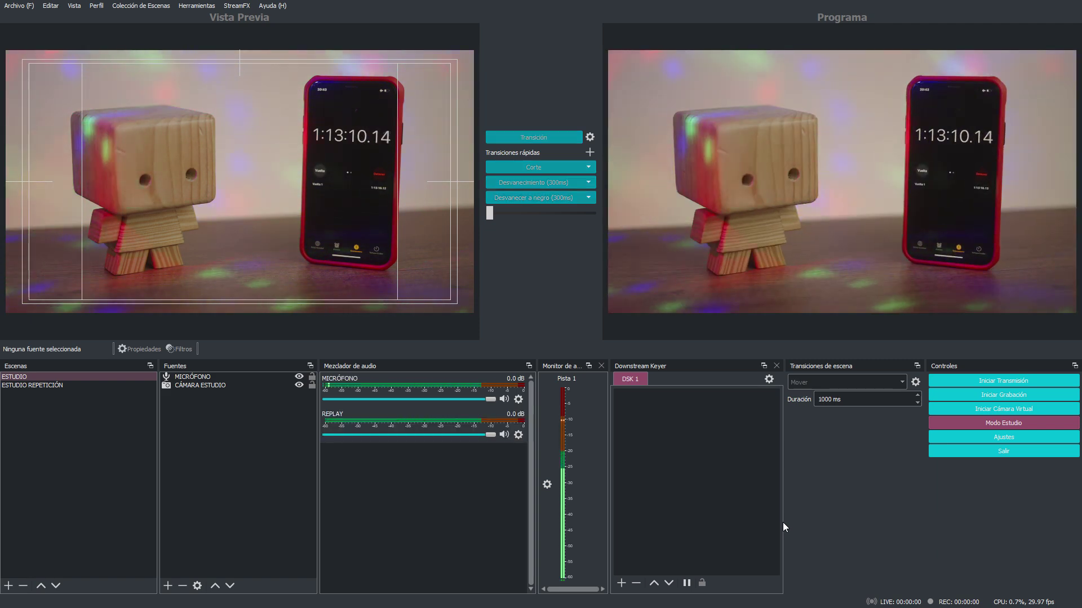
Step: Bring the ESTUDIO REPETICIÓN scene into the preview and transition it to the program output to play the replay
{"action": "key", "text": "Down"}
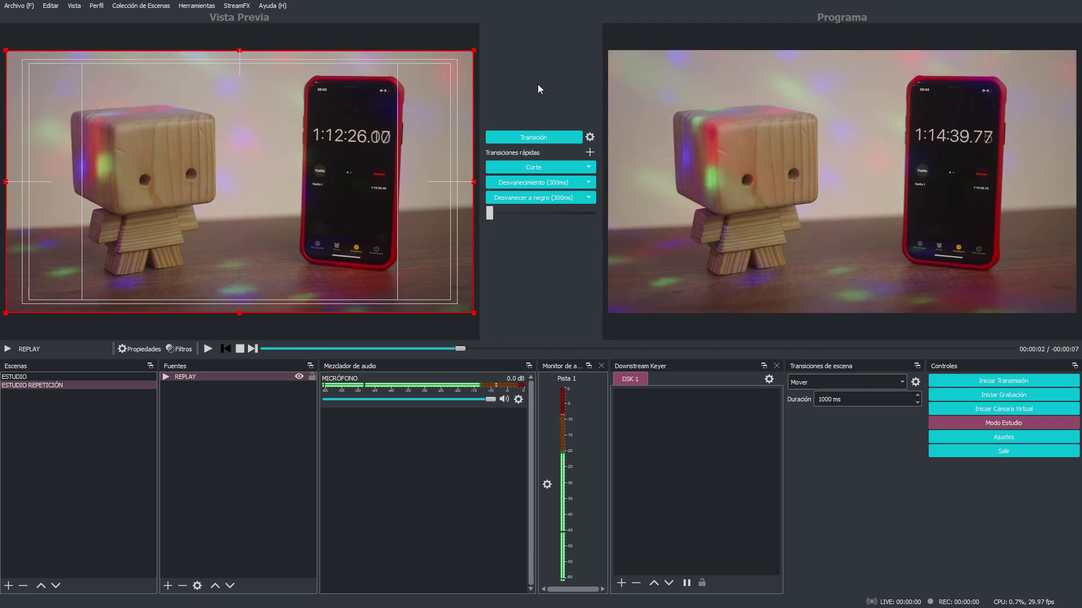
{"action": "left_click", "coordinate": [536, 138]}
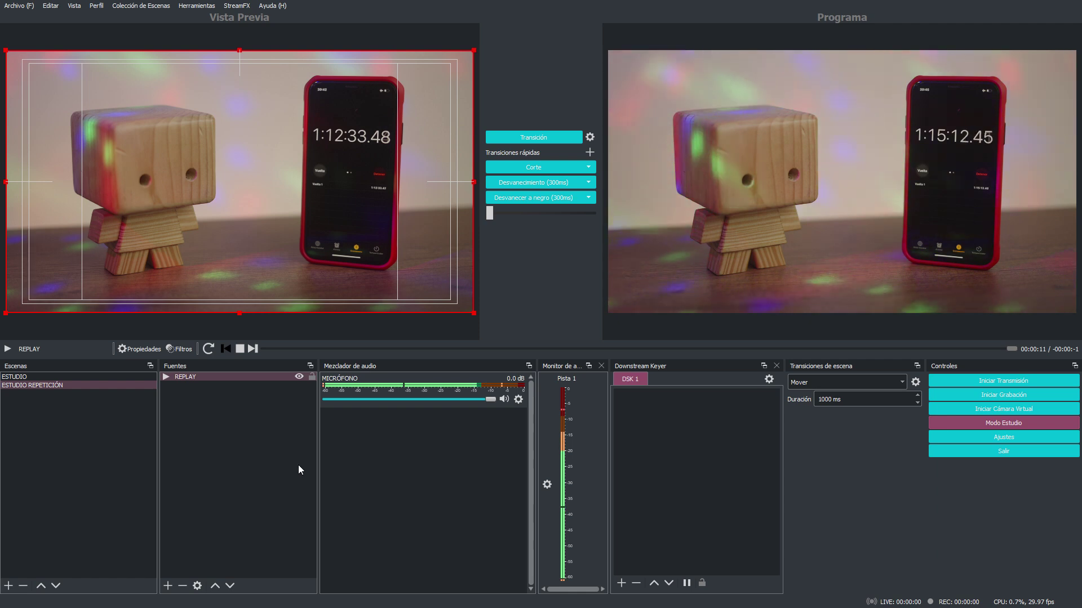
Step: Create a scene named REPETICIÓN OK and add the existing ESTUDIO REPETICIÓN scene to it as a source
{"action": "left_click", "coordinate": [9, 586]}
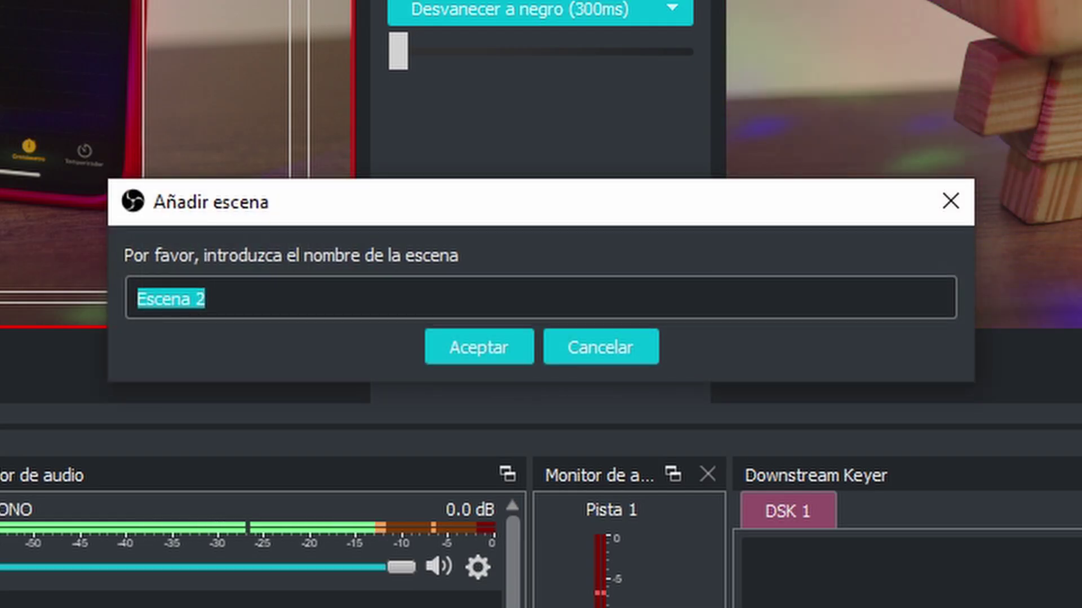
{"action": "type", "text": "REPETICIÓN C"}
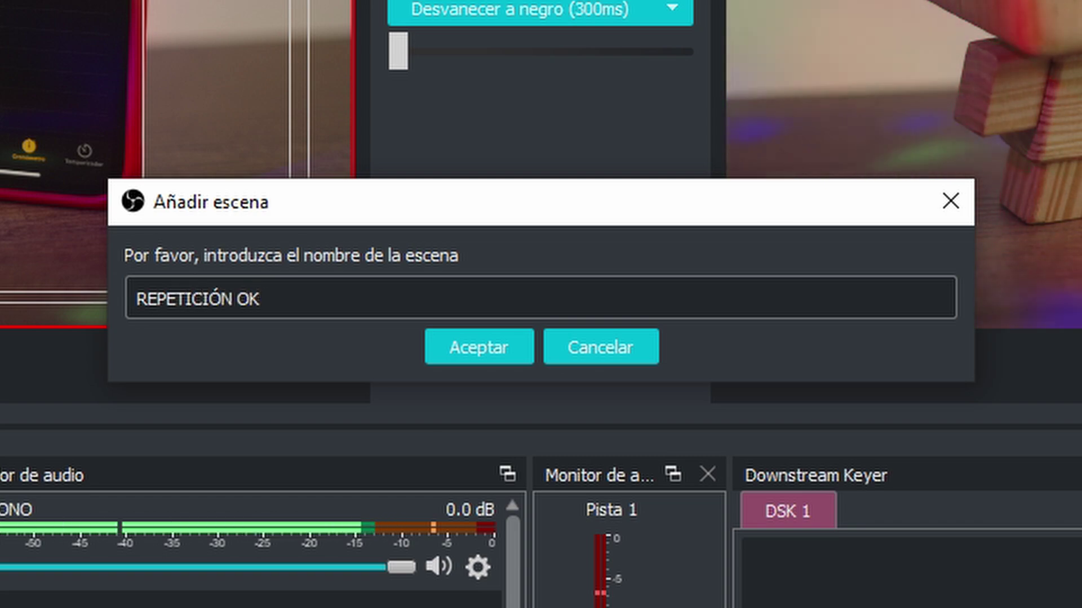
{"action": "left_click", "coordinate": [492, 344]}
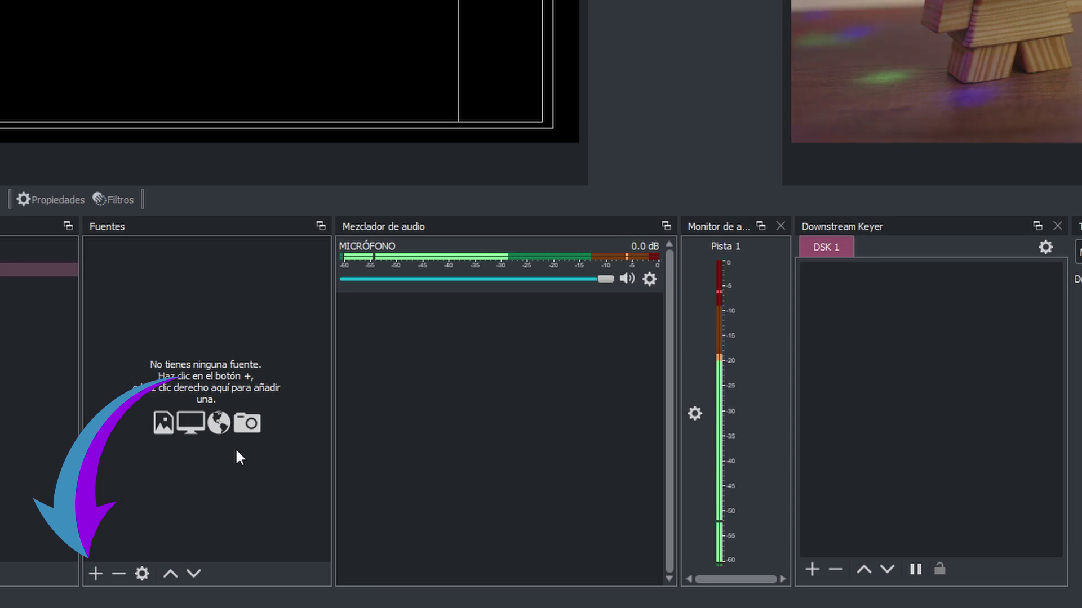
{"action": "left_click", "coordinate": [96, 574]}
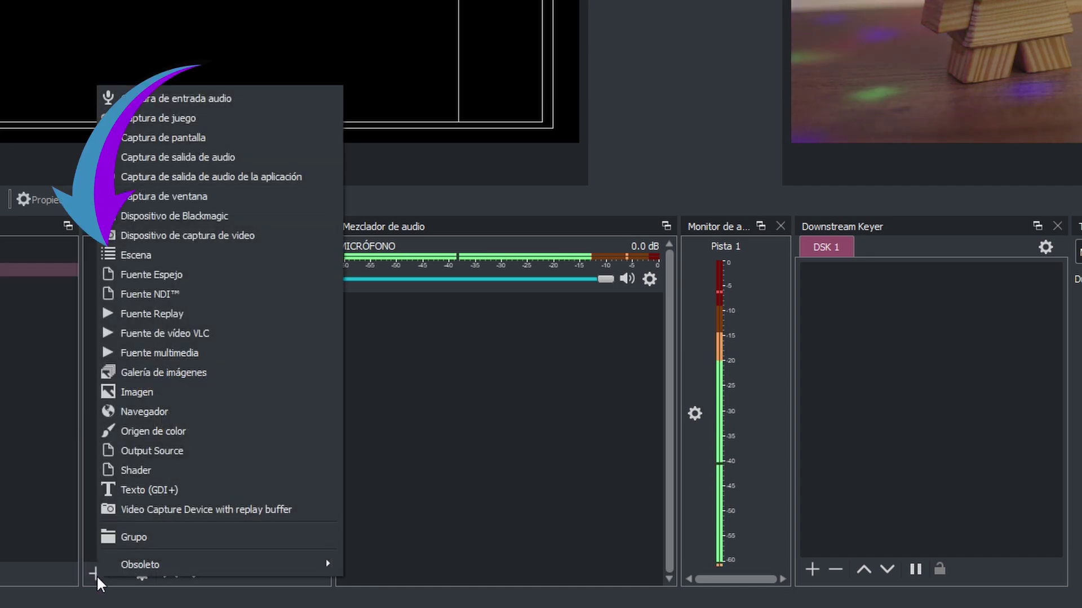
{"action": "left_click", "coordinate": [135, 258]}
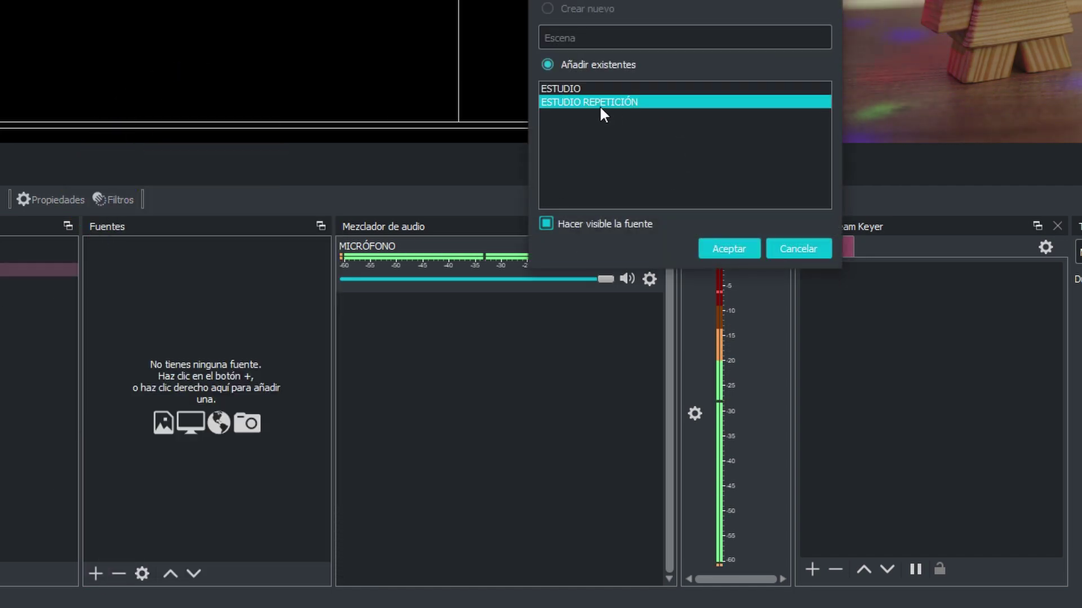
{"action": "left_click", "coordinate": [730, 249]}
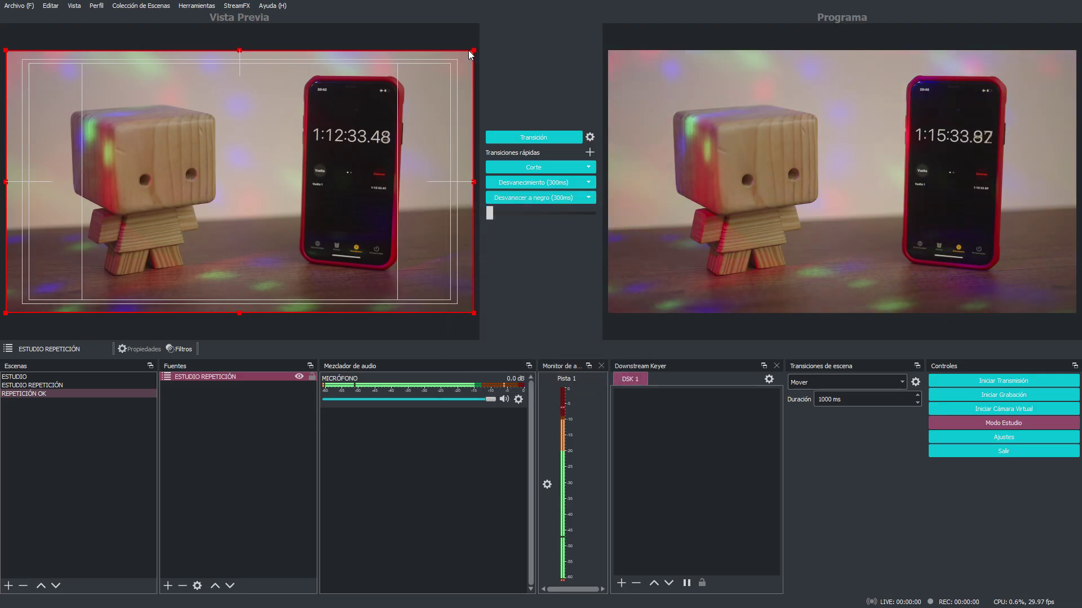
Step: Shrink the ESTUDIO REPETICIÓN source proportionally so it sits roughly centred in the canvas with a margin around it
{"action": "left_click_drag", "start_coordinate": [470, 55], "coordinate": [375, 91]}
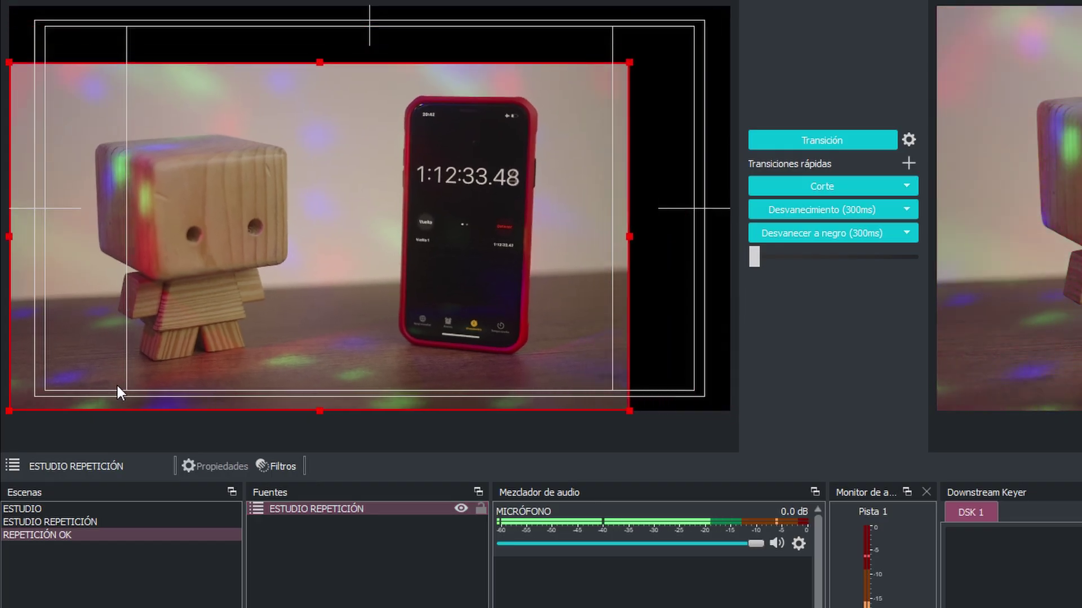
{"action": "left_click_drag", "start_coordinate": [9, 411], "coordinate": [102, 359]}
{"action": "left_click", "coordinate": [266, 569]}
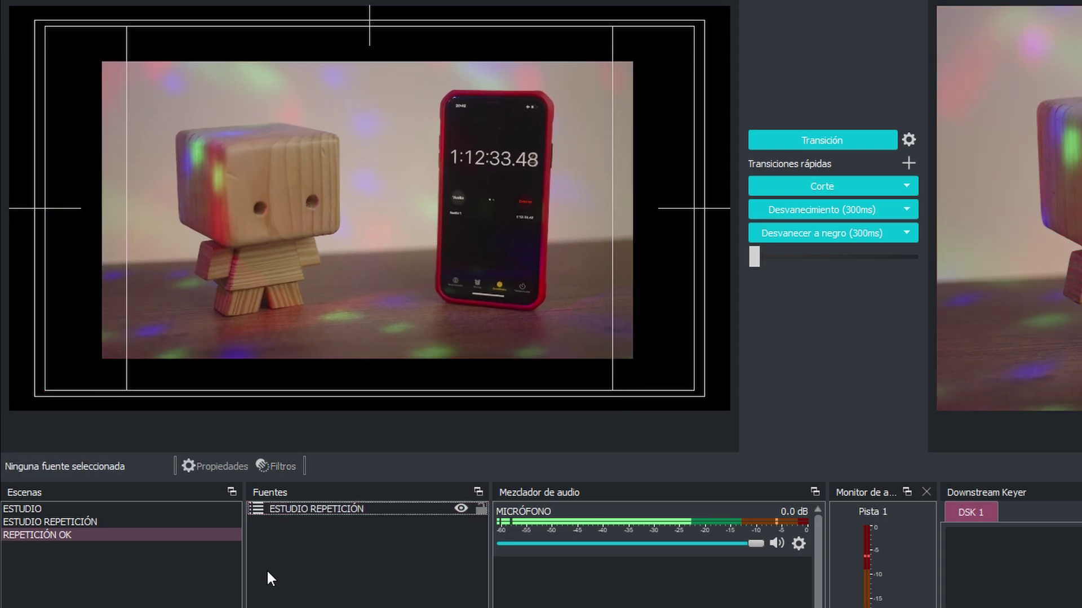
Step: Copy the MICRÓFONO source from the ESTUDIO scene and paste it into the REPETICIÓN OK scene
{"action": "left_click", "coordinate": [52, 510]}
{"action": "left_click", "coordinate": [298, 509]}
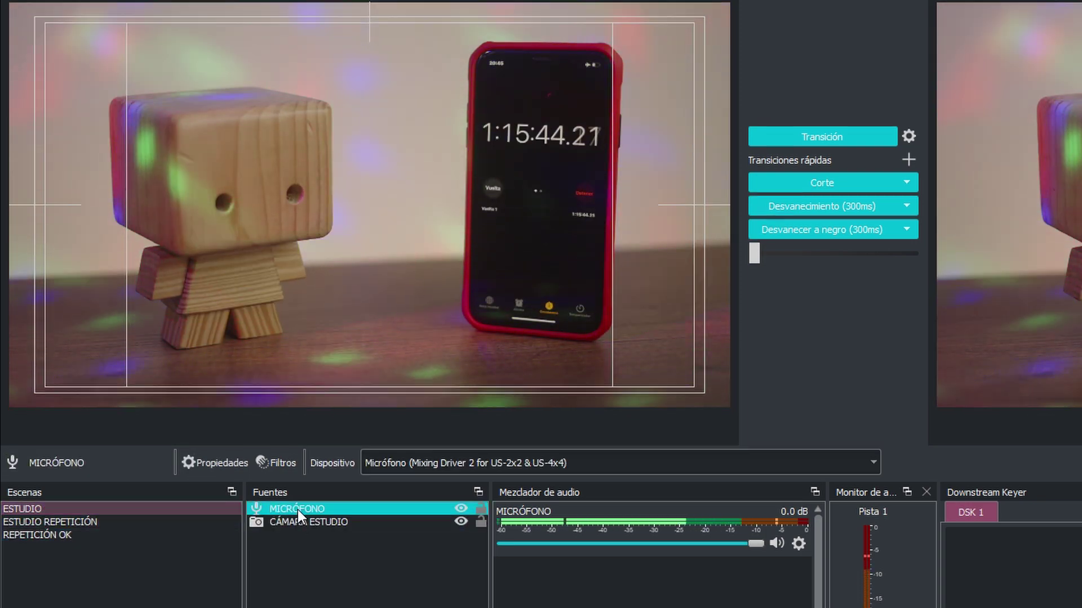
{"action": "right_click", "coordinate": [298, 509]}
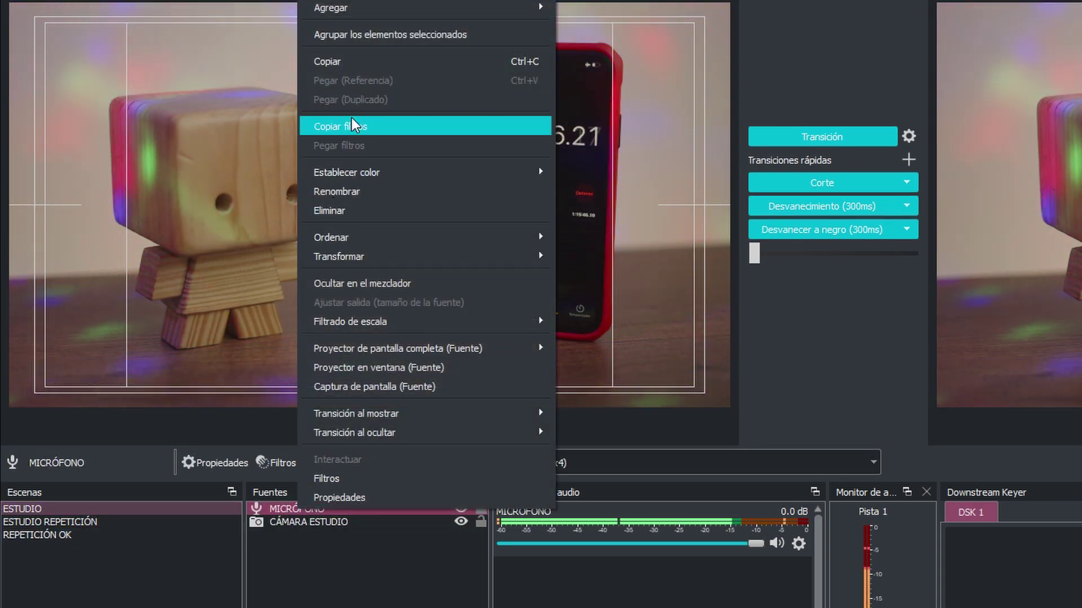
{"action": "left_click", "coordinate": [358, 61]}
{"action": "left_click", "coordinate": [73, 534]}
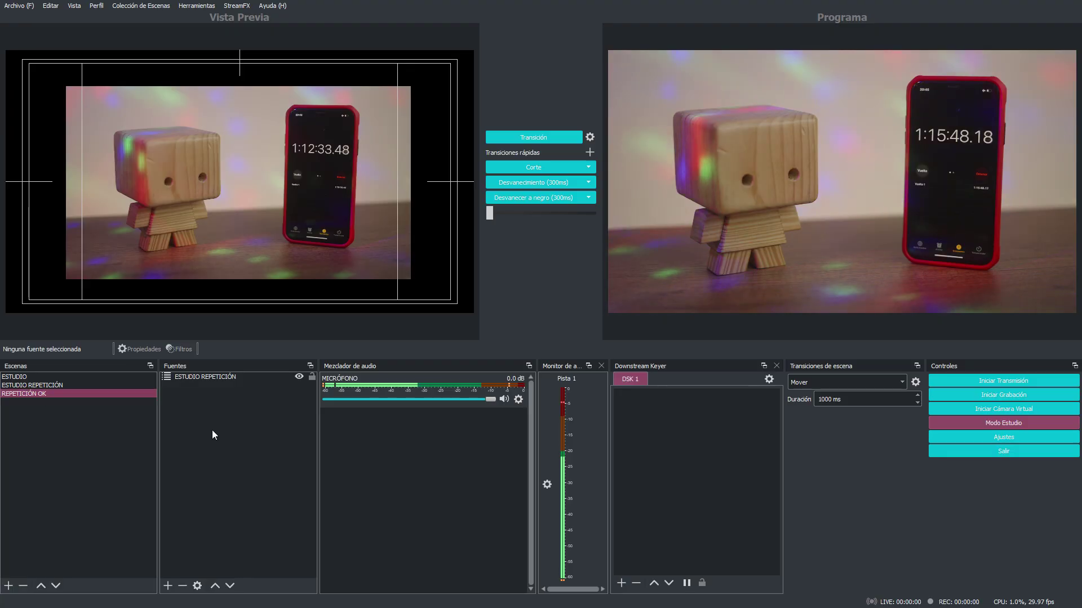
{"action": "right_click", "coordinate": [212, 430]}
{"action": "left_click", "coordinate": [257, 468]}
{"action": "left_click", "coordinate": [257, 472]}
Step: Add a Fuente Espejo source named CÁMARA ESTUDIO COPIA to REPETICIÓN OK that mirrors CÁMARA ESTUDIO (Fuente)
{"action": "left_click", "coordinate": [168, 586]}
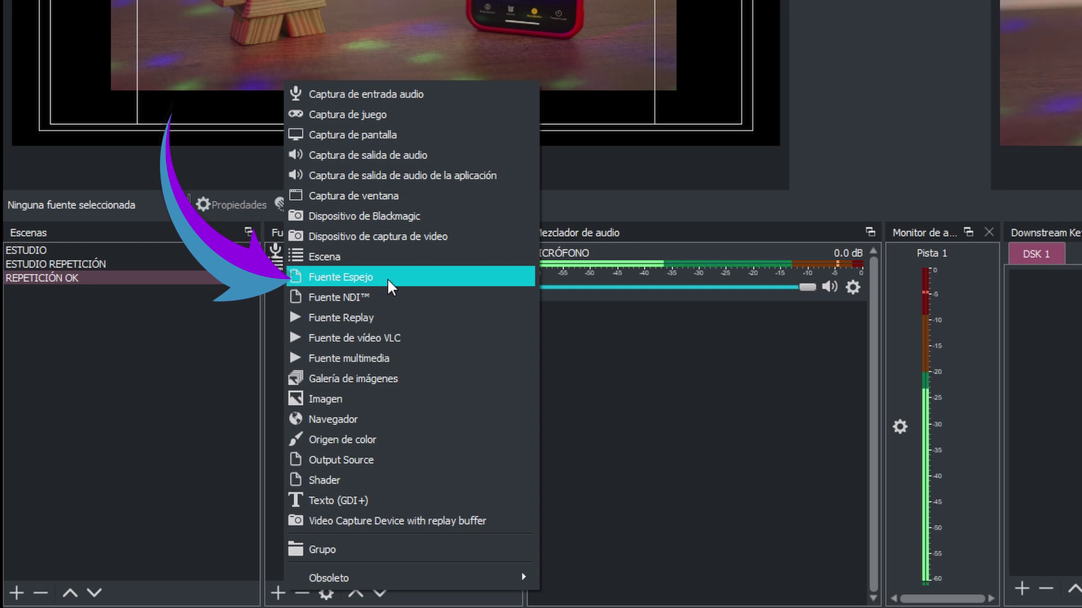
{"action": "left_click", "coordinate": [388, 280]}
{"action": "type", "text": "CÁMARA ESTUDIO COPIA"}
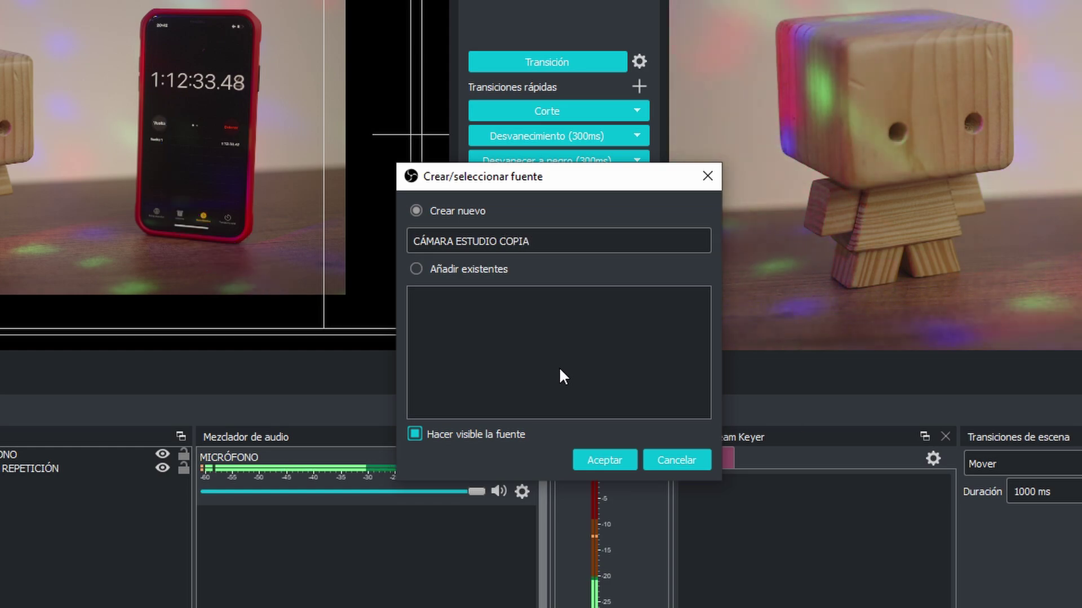
{"action": "left_click", "coordinate": [609, 461]}
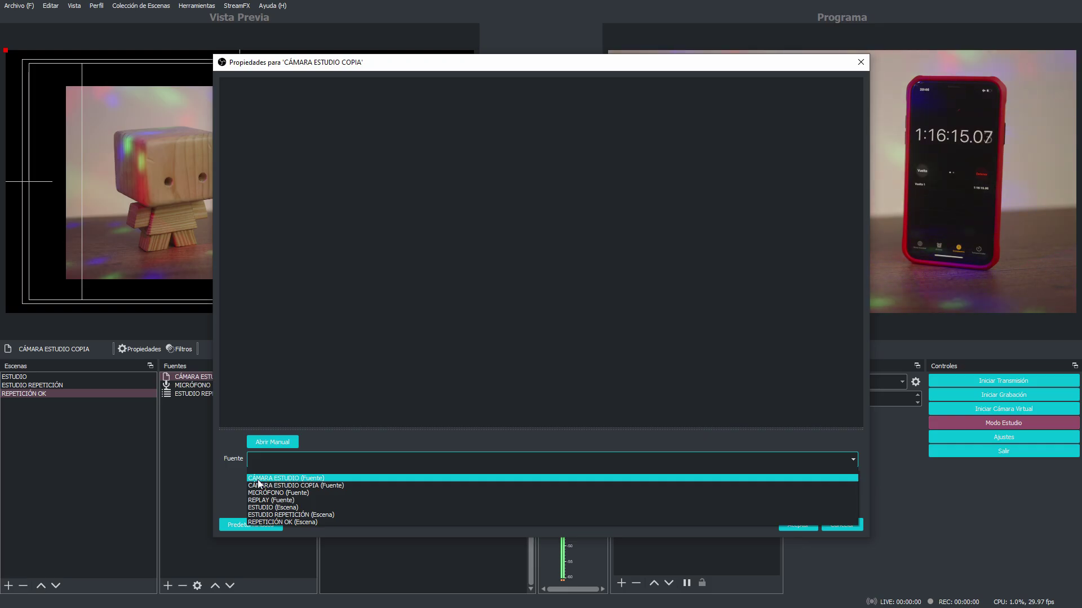
{"action": "left_click", "coordinate": [260, 479]}
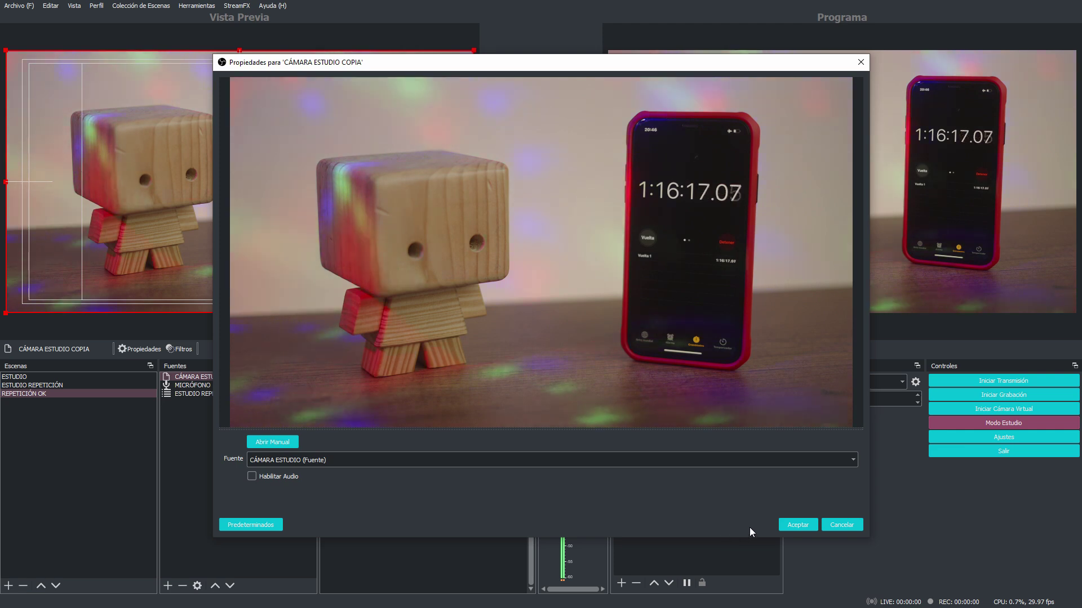
{"action": "left_click", "coordinate": [798, 525]}
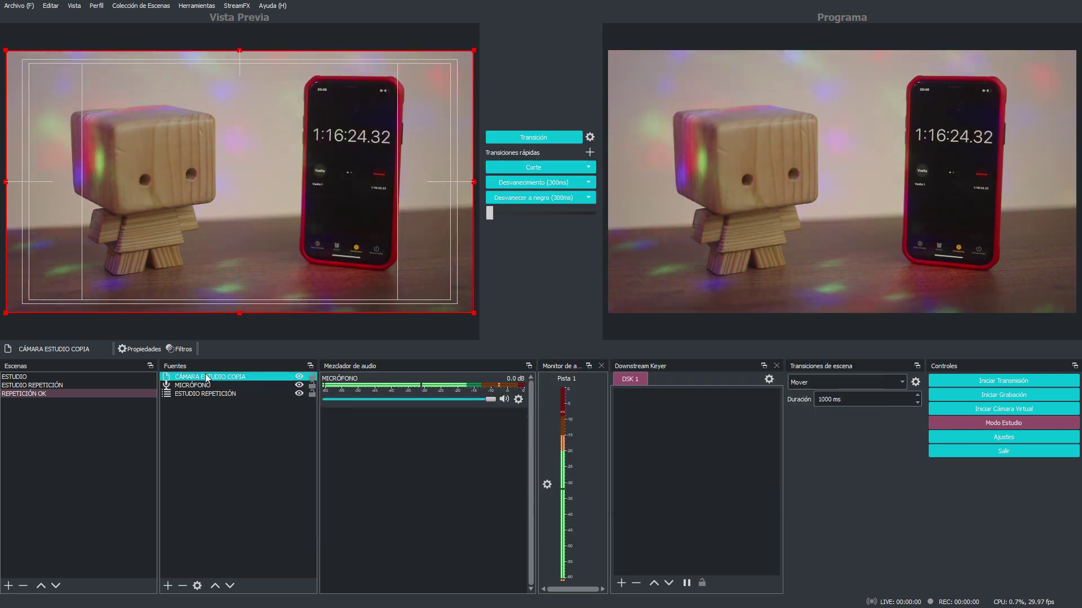
Step: Add a Desenfoque effect filter to the CÁMARA ESTUDIO COPIA source, keeping its default name
{"action": "left_click", "coordinate": [181, 349]}
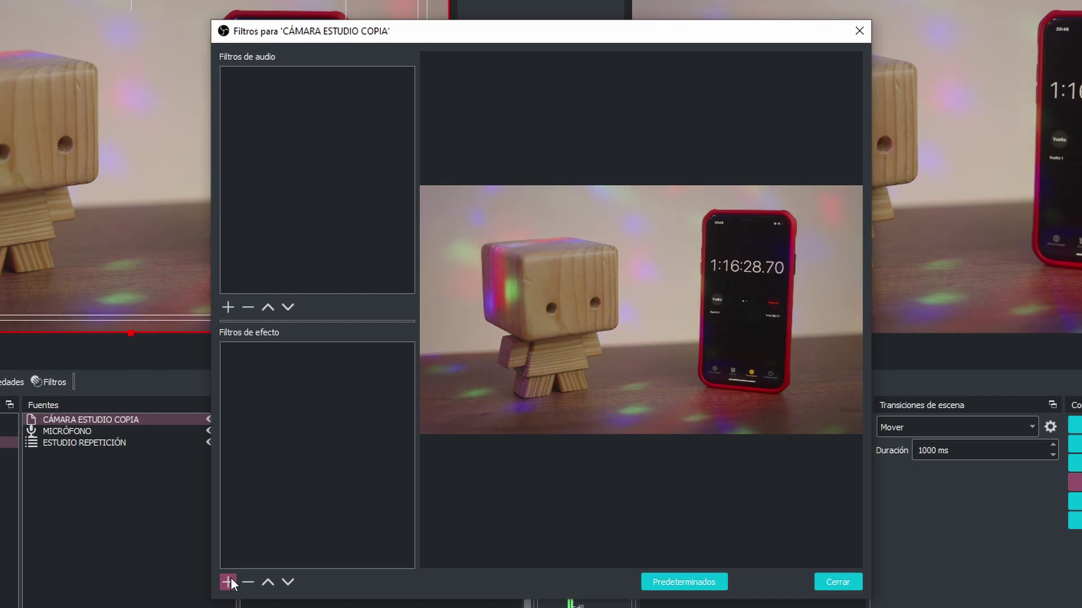
{"action": "left_click", "coordinate": [231, 580]}
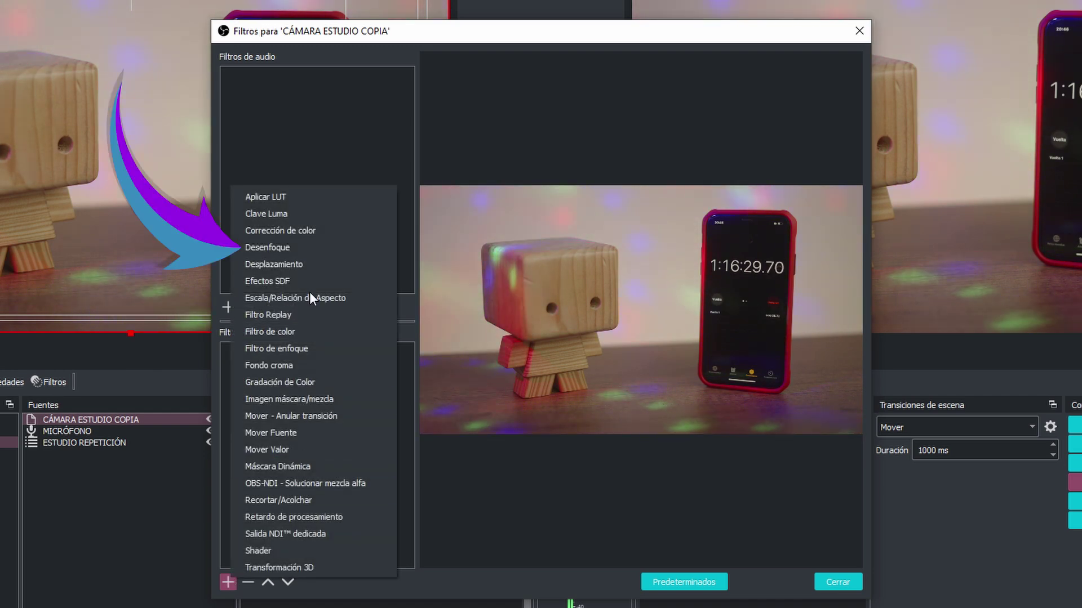
{"action": "left_click", "coordinate": [262, 251]}
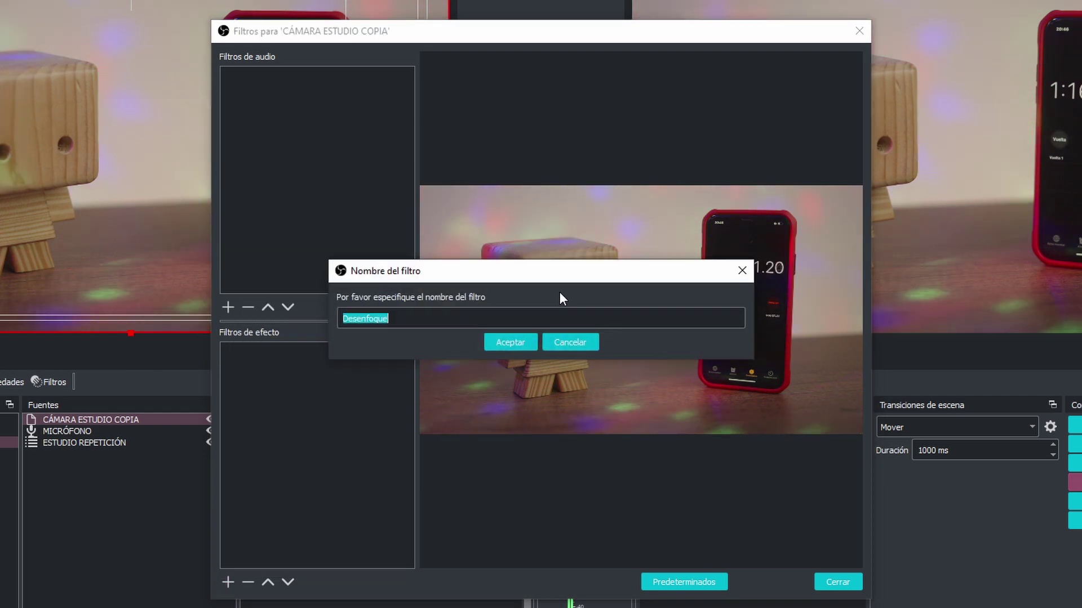
{"action": "left_click", "coordinate": [520, 342]}
Step: Set the Desenfoque filter's type to Gaussiano and its size to 33,00, and close the filters window
{"action": "left_click", "coordinate": [507, 417]}
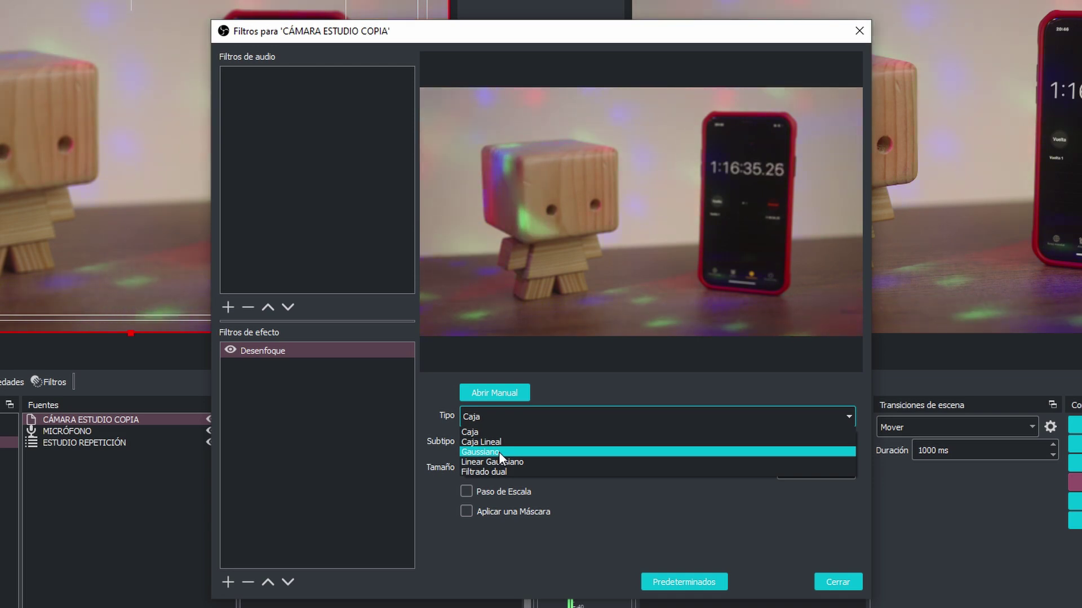
{"action": "left_click", "coordinate": [499, 452]}
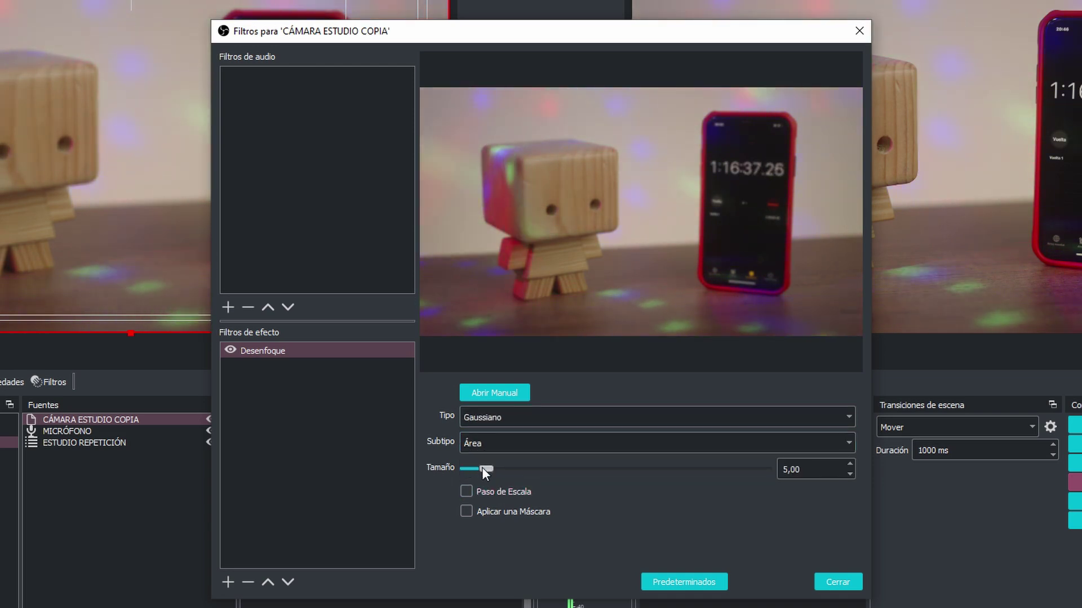
{"action": "left_click_drag", "start_coordinate": [482, 468], "coordinate": [615, 470]}
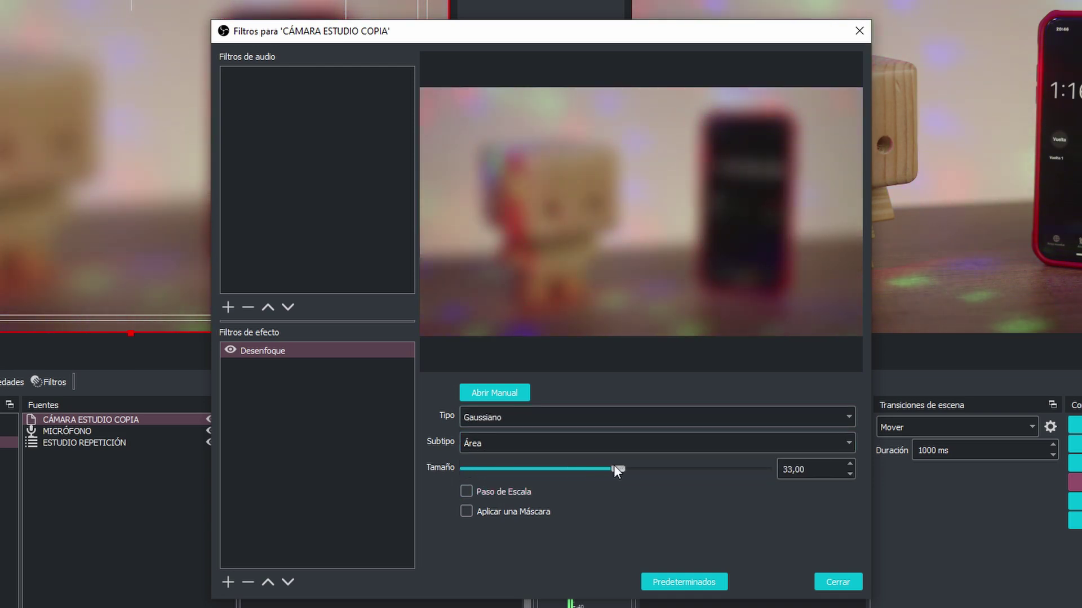
{"action": "left_click", "coordinate": [838, 582]}
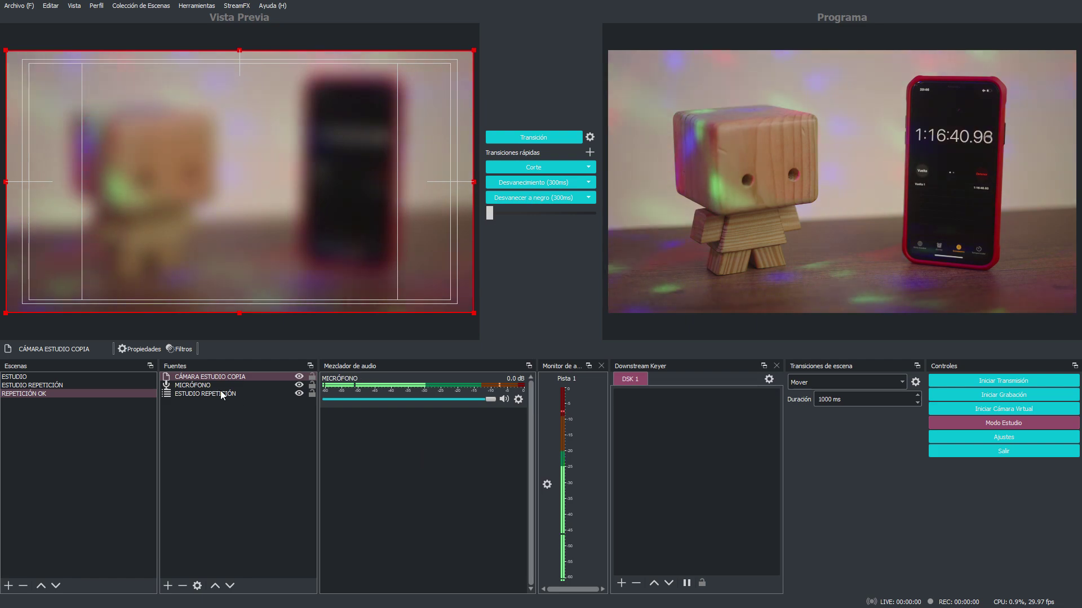
Step: Review the camera copy and microphone sources in REPETICIÓN OK, and switch to the ESTUDIO scene to compare its camera
{"action": "left_click", "coordinate": [200, 377]}
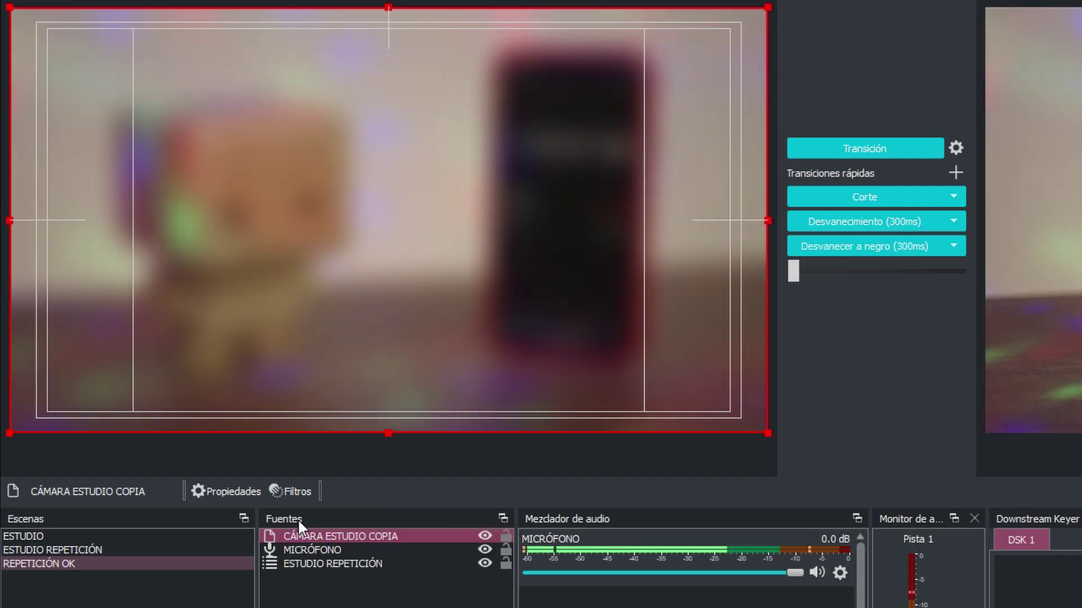
{"action": "left_click", "coordinate": [313, 550], "text": "ctrl"}
{"action": "left_click", "coordinate": [306, 550]}
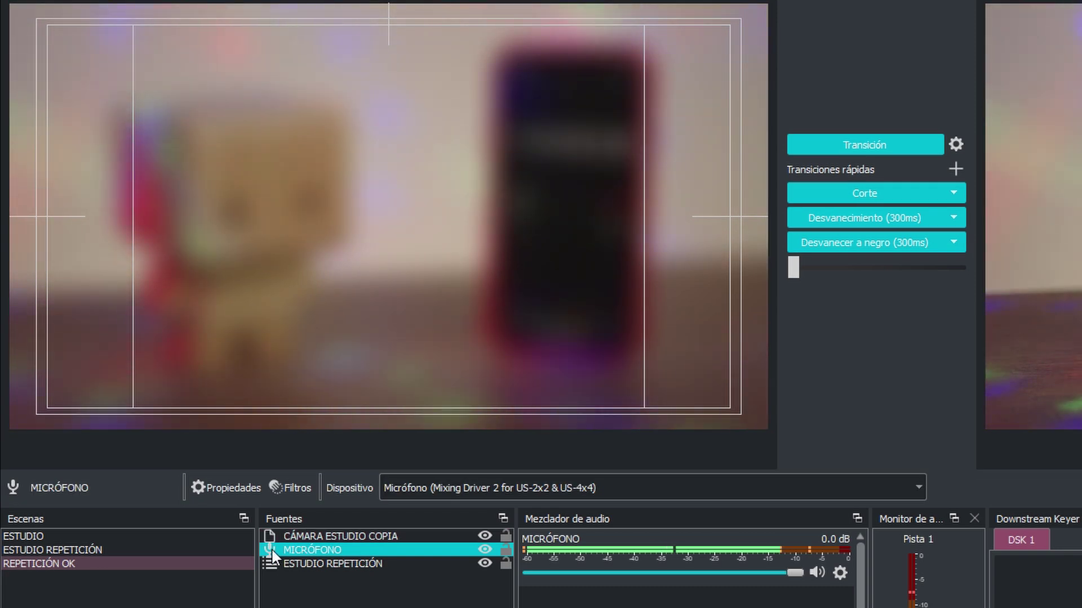
{"action": "left_click", "coordinate": [311, 536]}
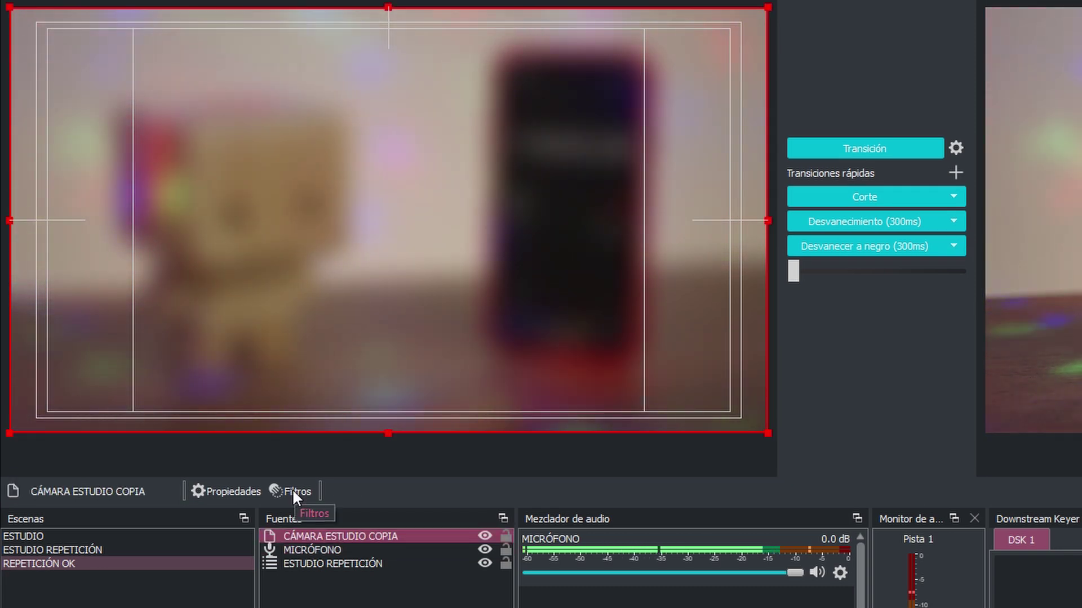
{"action": "left_click", "coordinate": [49, 536]}
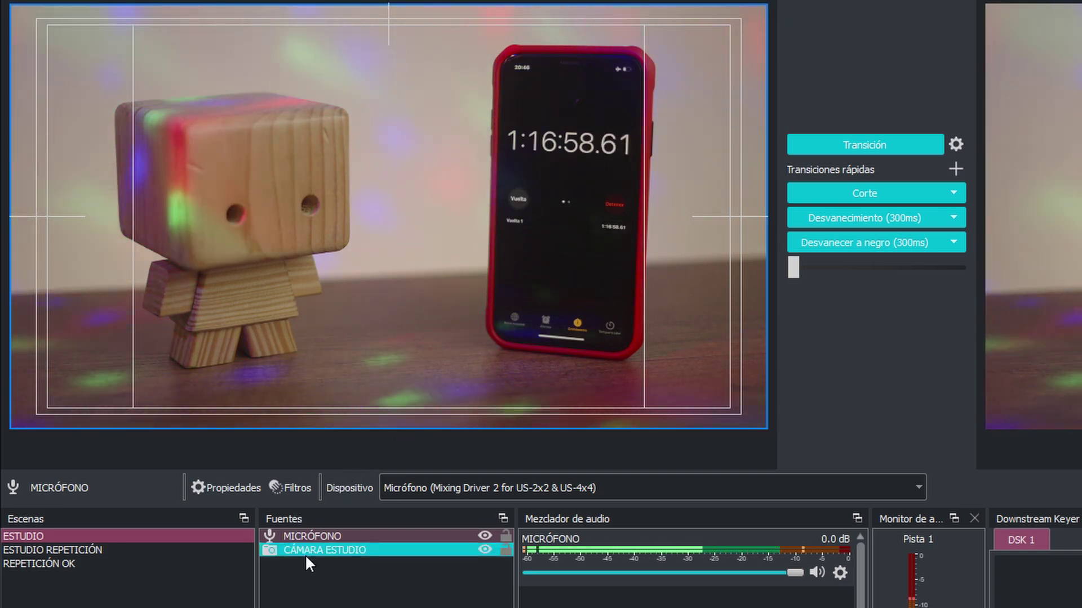
Step: Switch back to the REPETICIÓN OK scene and place CÁMARA ESTUDIO COPIA below ESTUDIO REPETICIÓN in the source order
{"action": "left_click", "coordinate": [51, 568]}
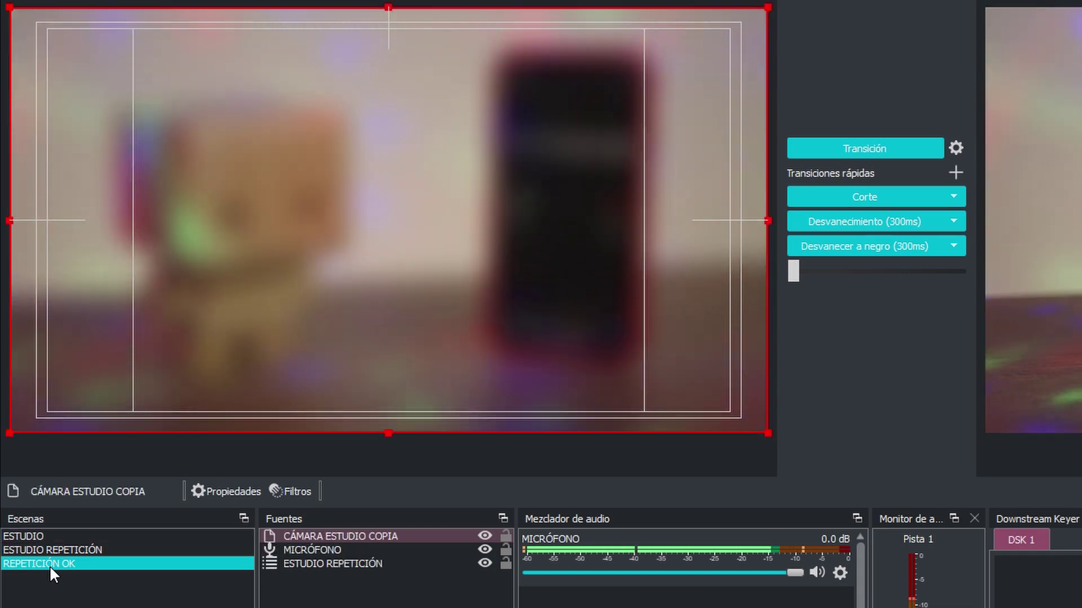
{"action": "left_click", "coordinate": [60, 537]}
{"action": "left_click", "coordinate": [58, 563]}
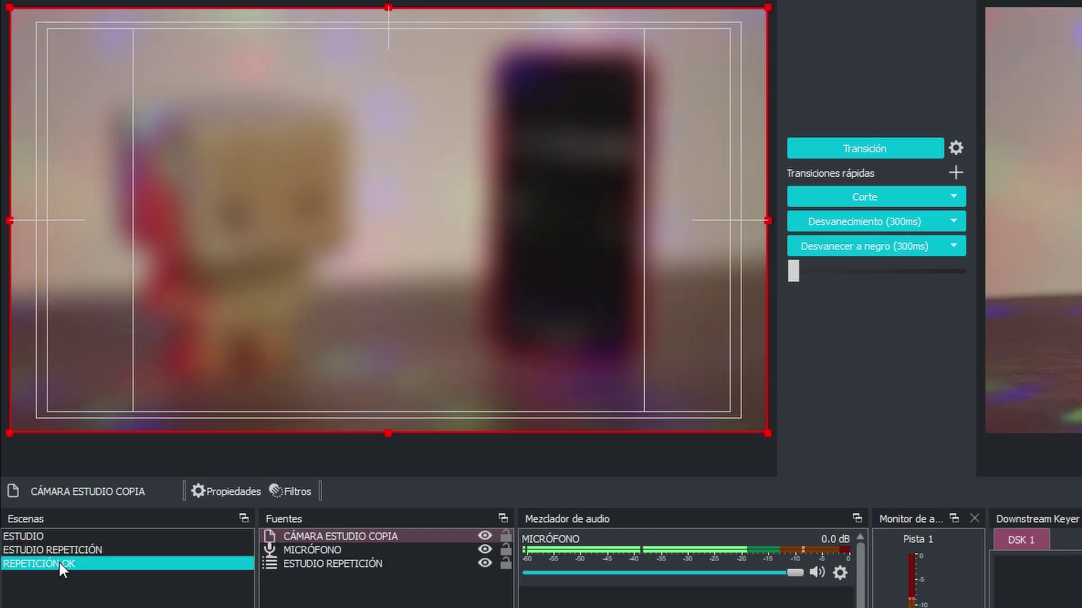
{"action": "left_click", "coordinate": [315, 535]}
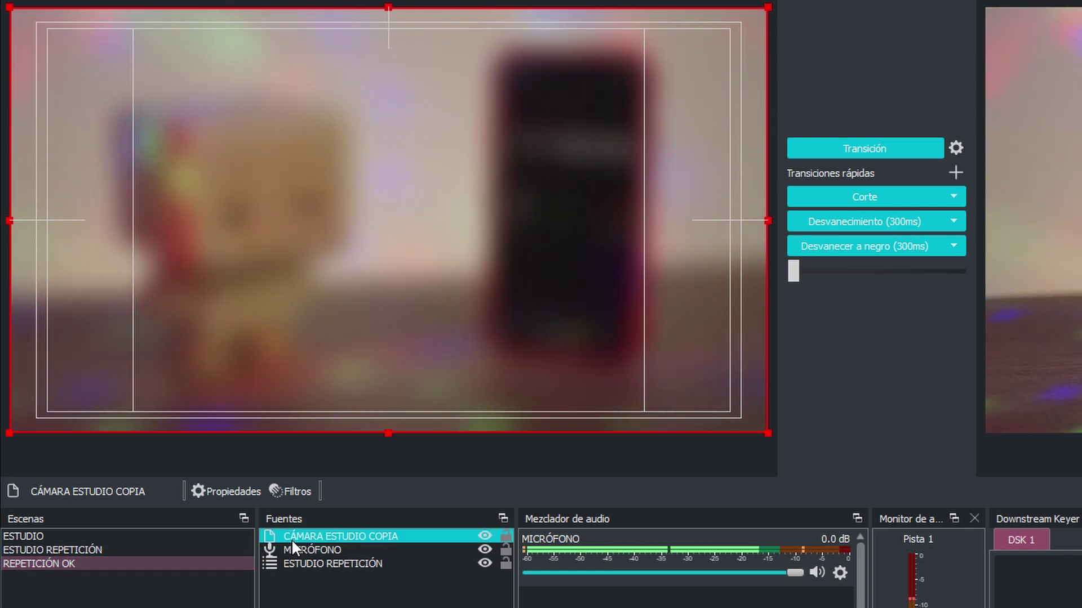
{"action": "left_click_drag", "start_coordinate": [353, 539], "coordinate": [350, 568]}
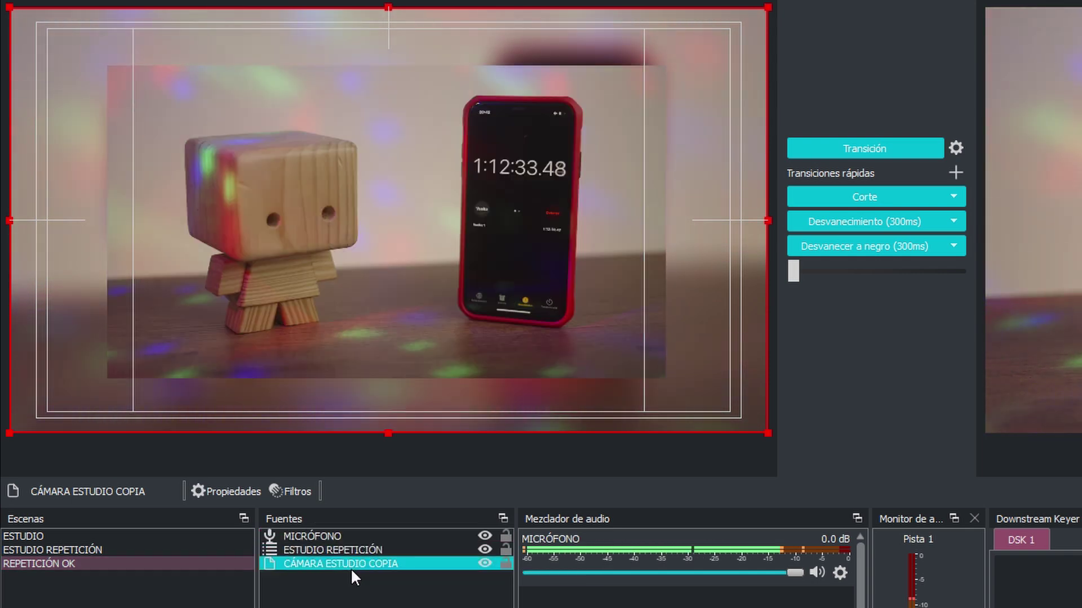
{"action": "left_click", "coordinate": [356, 597]}
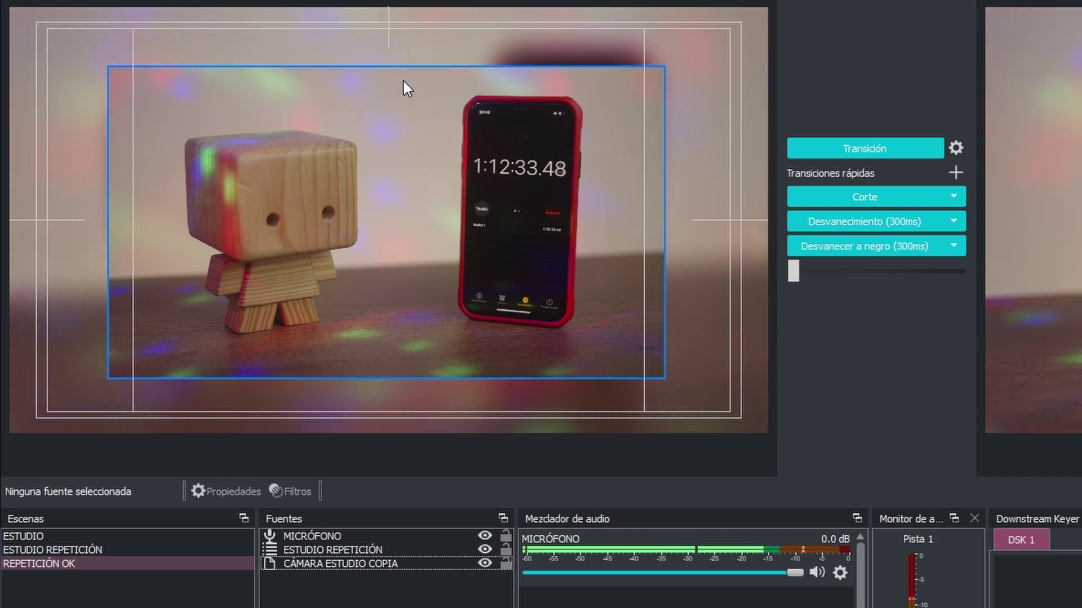
{"action": "left_click", "coordinate": [722, 381]}
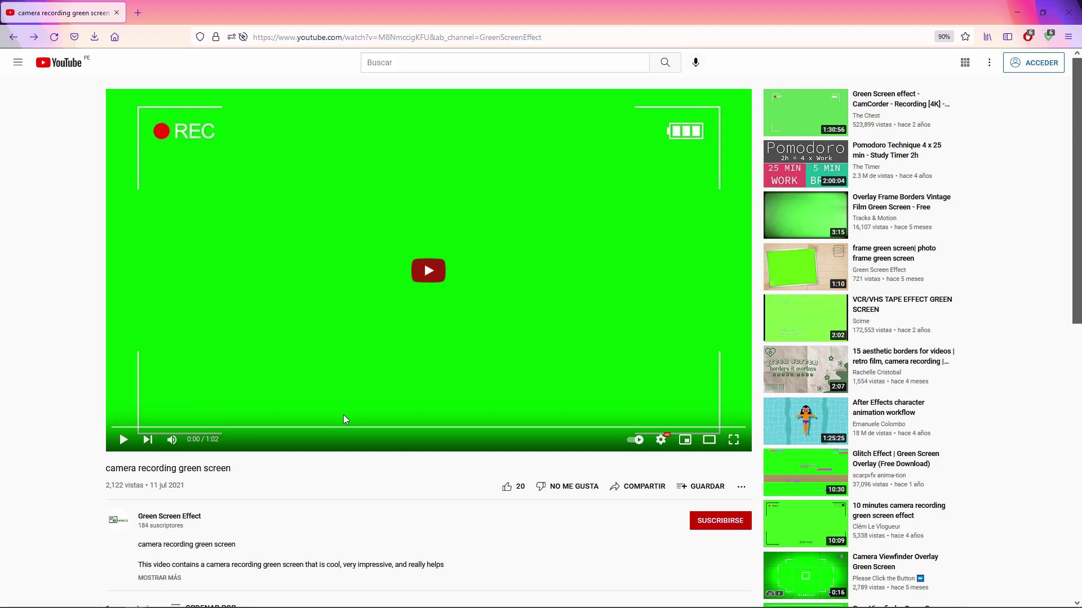
Step: Examine the YouTube video "camera recording green screen" and its full description for download links, and return to OBS Studio
{"action": "scroll", "coordinate": [341, 416], "scroll_direction": "down", "scroll_amount": 2}
{"action": "left_click", "coordinate": [180, 470]}
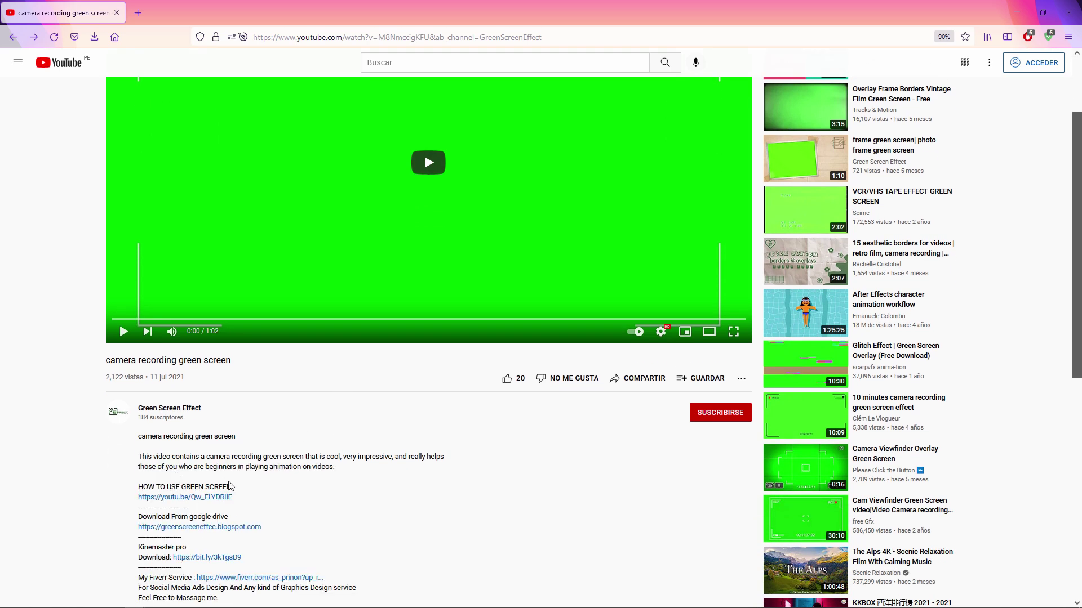
{"action": "scroll", "coordinate": [179, 477], "scroll_direction": "down", "scroll_amount": 1}
{"action": "scroll", "coordinate": [121, 429], "scroll_direction": "up", "scroll_amount": 3}
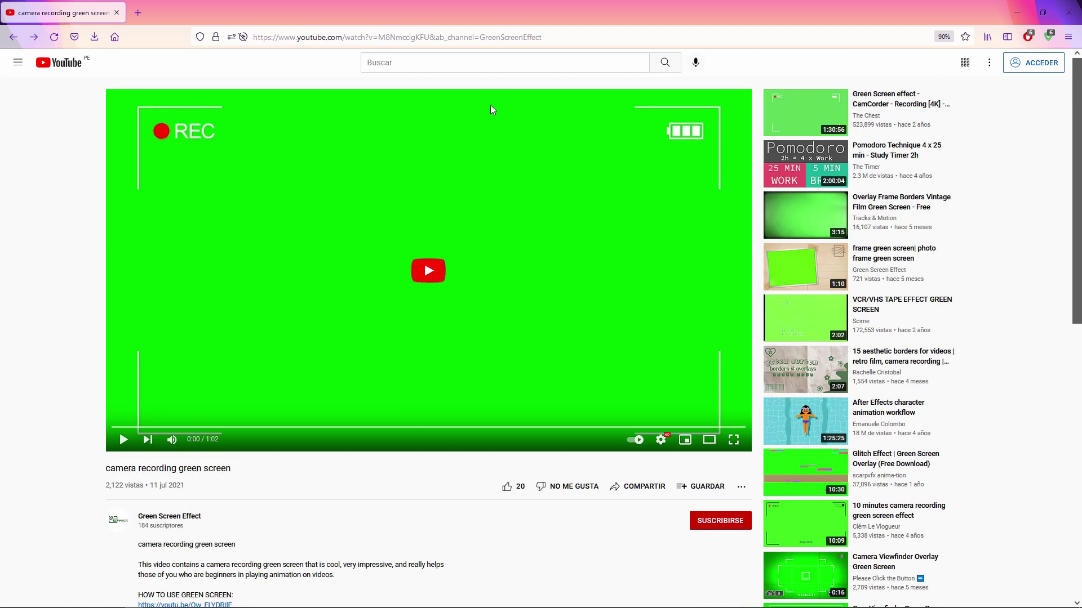
{"action": "scroll", "coordinate": [587, 413], "scroll_direction": "down", "scroll_amount": 2}
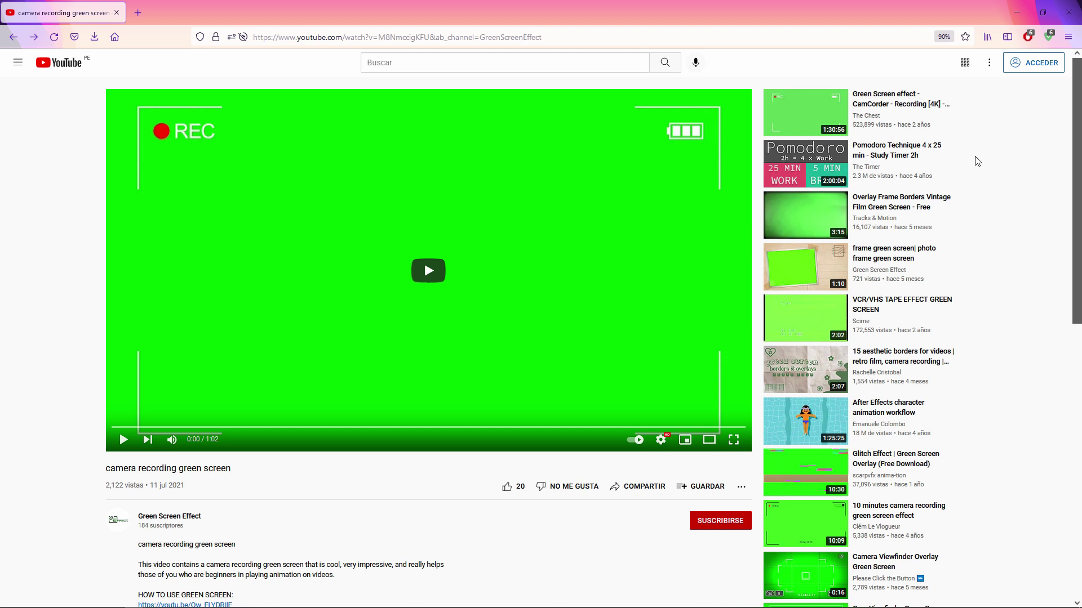
{"action": "left_click", "coordinate": [1026, 11]}
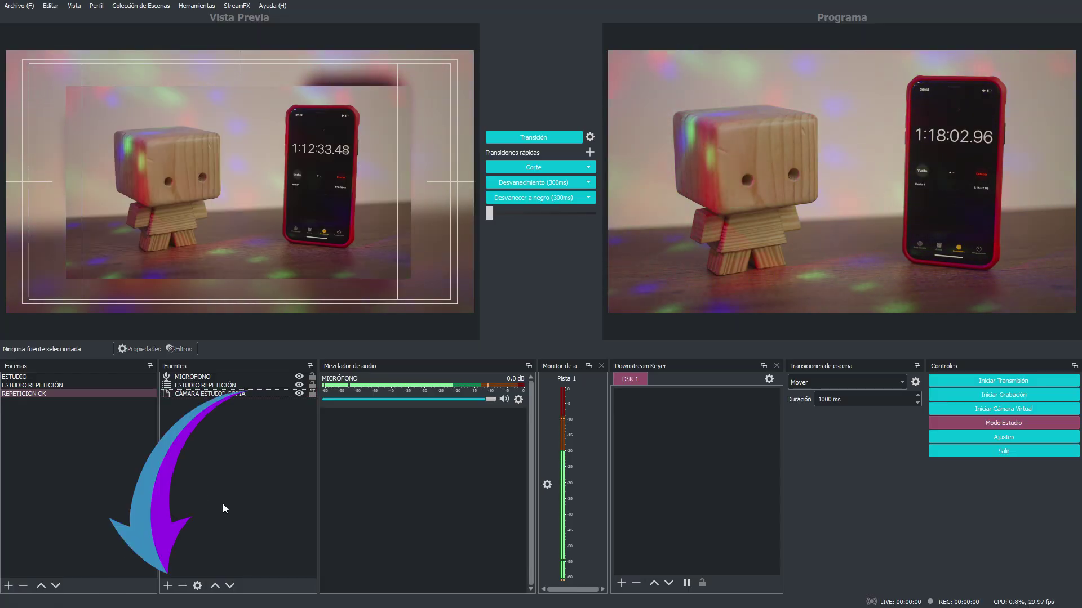
Step: Add a Fuente multimedia source named DATA to the REPETICIÓN OK scene
{"action": "left_click", "coordinate": [168, 586]}
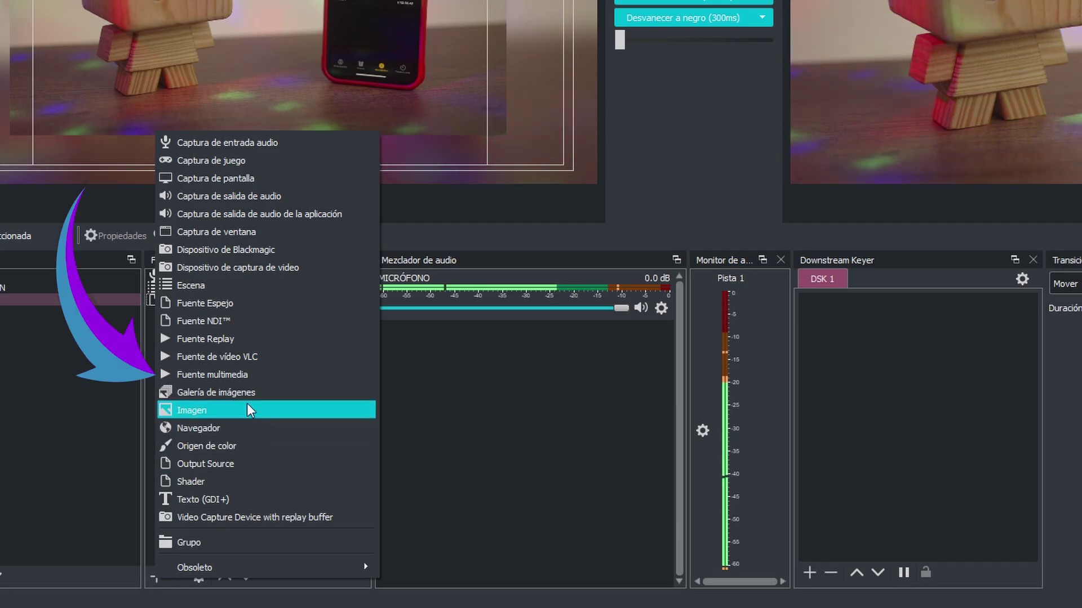
{"action": "left_click", "coordinate": [232, 376]}
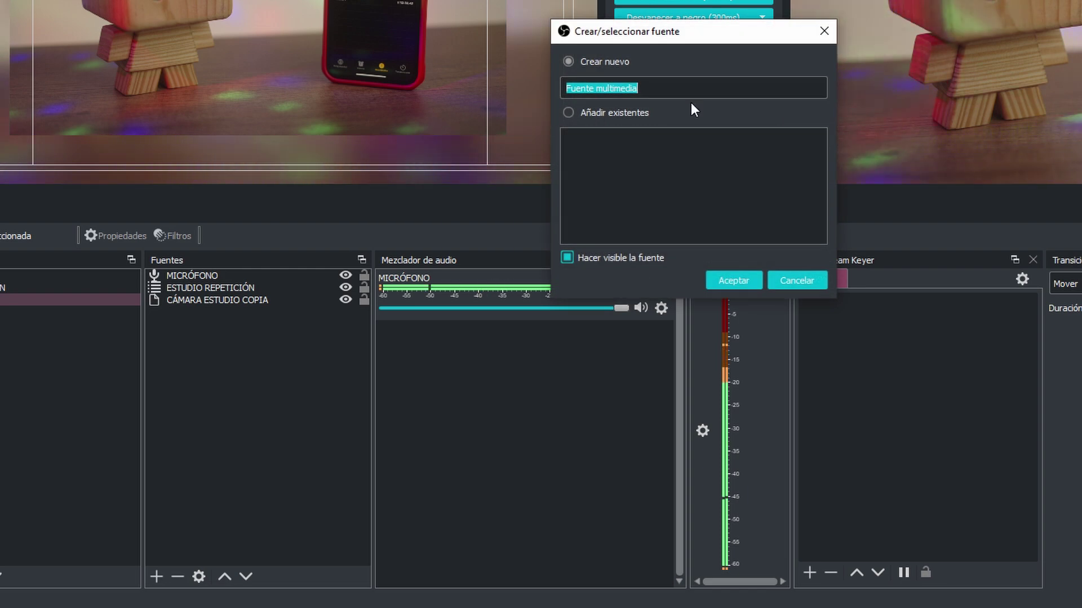
{"action": "type", "text": "C"}
{"action": "key", "text": "BackSpace"}
{"action": "type", "text": "DATA"}
{"action": "left_click", "coordinate": [738, 278]}
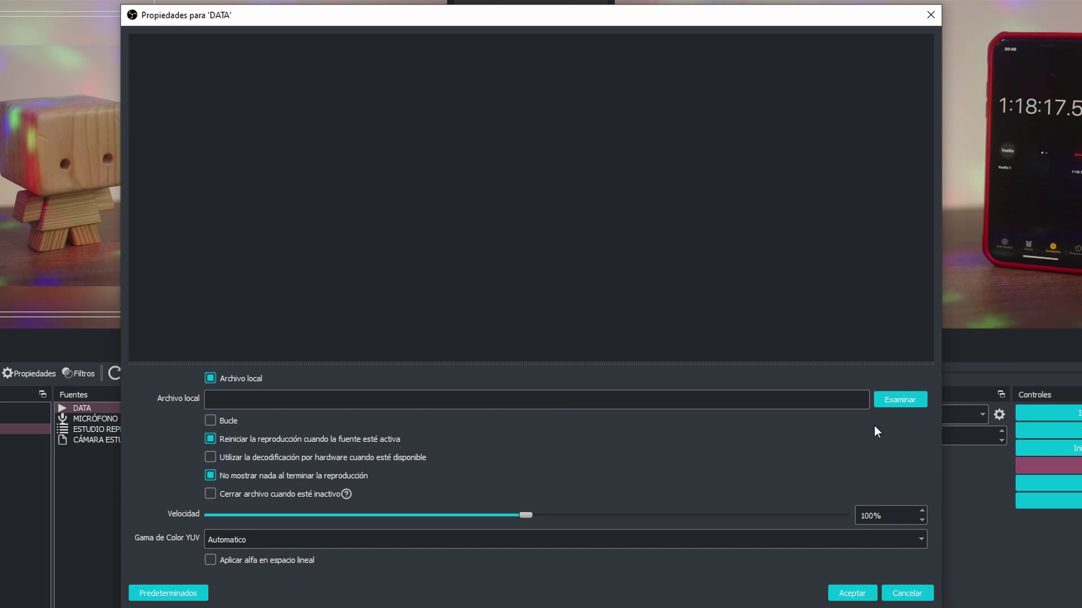
Step: Load camera recording green screen.mp4 from Descargas as DATA's local file and accept the source properties
{"action": "left_click", "coordinate": [907, 406]}
{"action": "left_click", "coordinate": [131, 283]}
{"action": "left_click", "coordinate": [348, 131]}
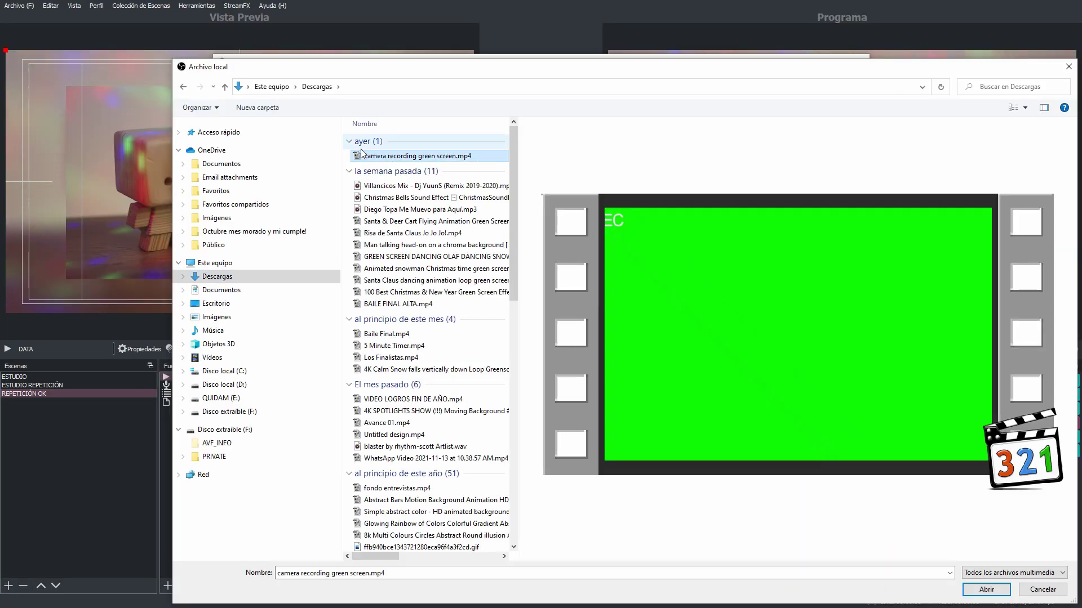
{"action": "left_click", "coordinate": [987, 589]}
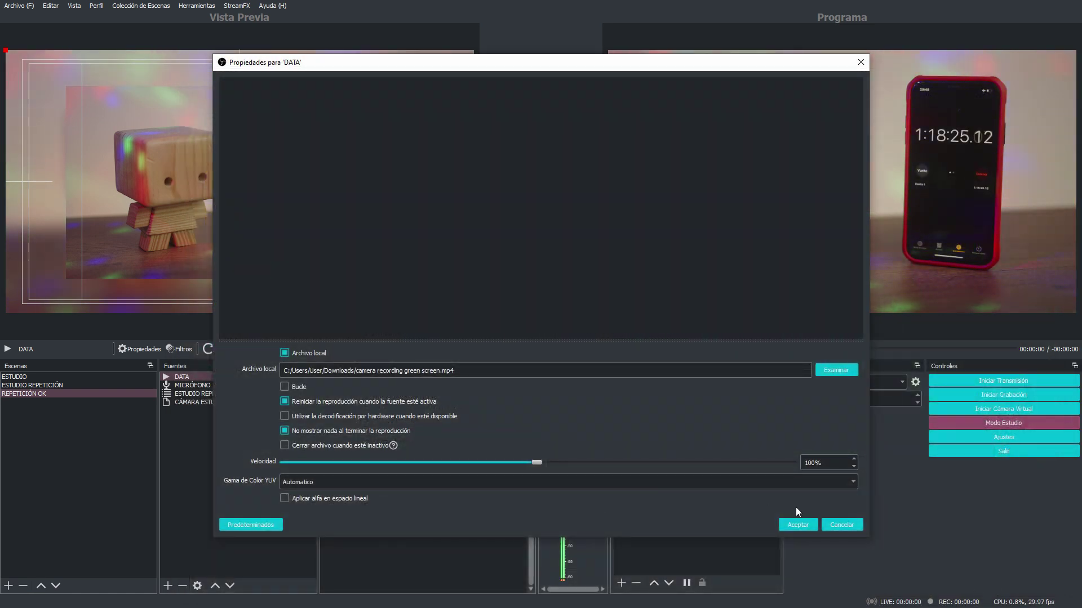
{"action": "left_click", "coordinate": [797, 524]}
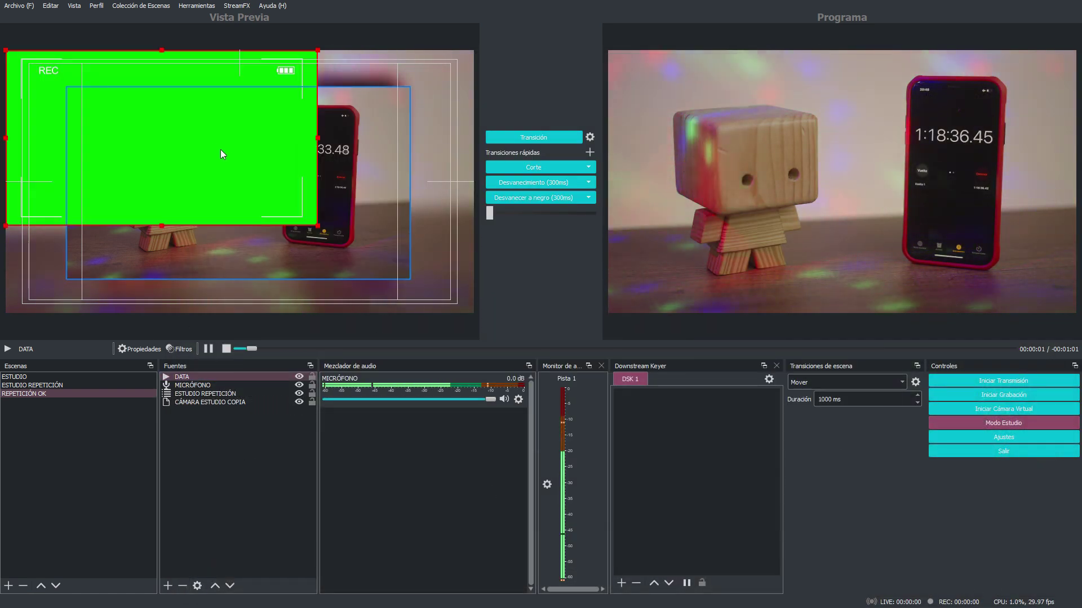
Step: Move and enlarge the DATA green-screen overlay in the preview so that it covers the framed replay picture
{"action": "left_click_drag", "start_coordinate": [166, 144], "coordinate": [230, 184]}
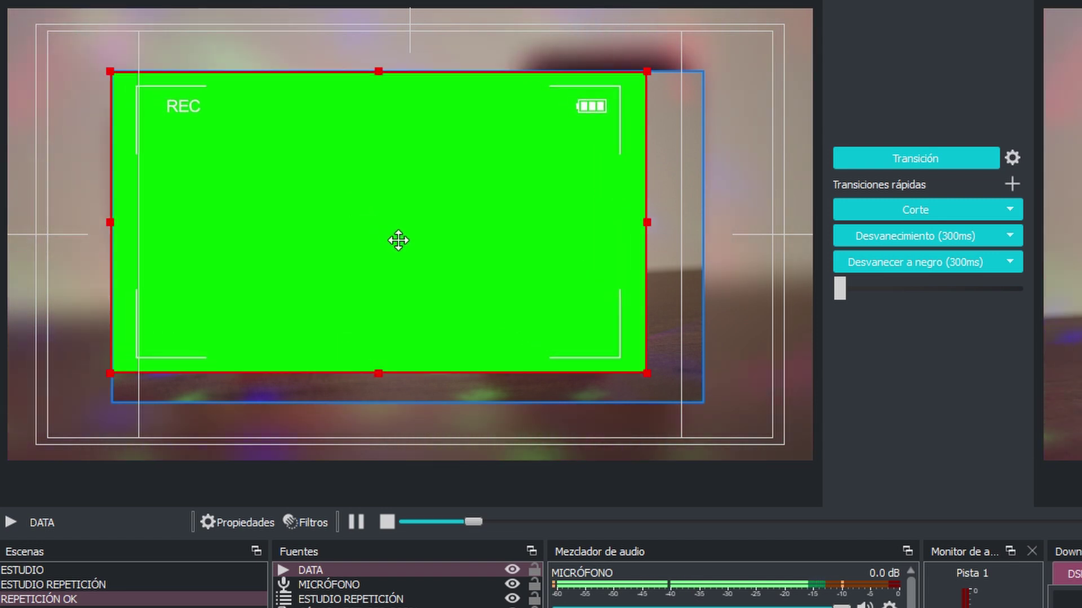
{"action": "left_click_drag", "start_coordinate": [395, 237], "coordinate": [405, 241]}
{"action": "left_click_drag", "start_coordinate": [657, 379], "coordinate": [700, 408]}
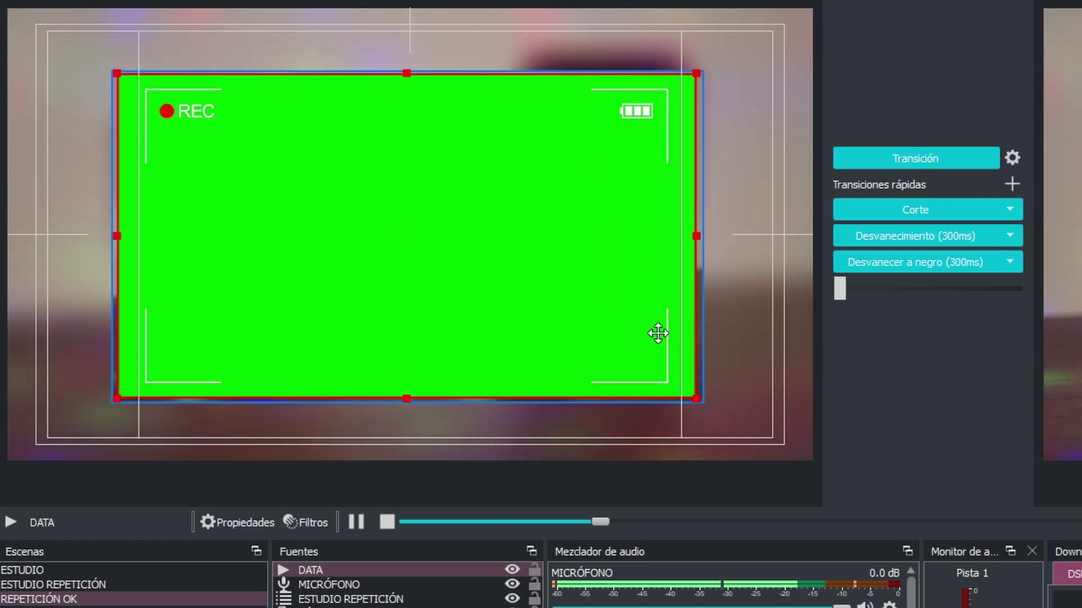
{"action": "left_click_drag", "start_coordinate": [658, 334], "coordinate": [657, 331]}
Step: Pause the DATA source's playback and add a Fondo croma effect filter to it, keeping its default name
{"action": "left_click", "coordinate": [306, 574]}
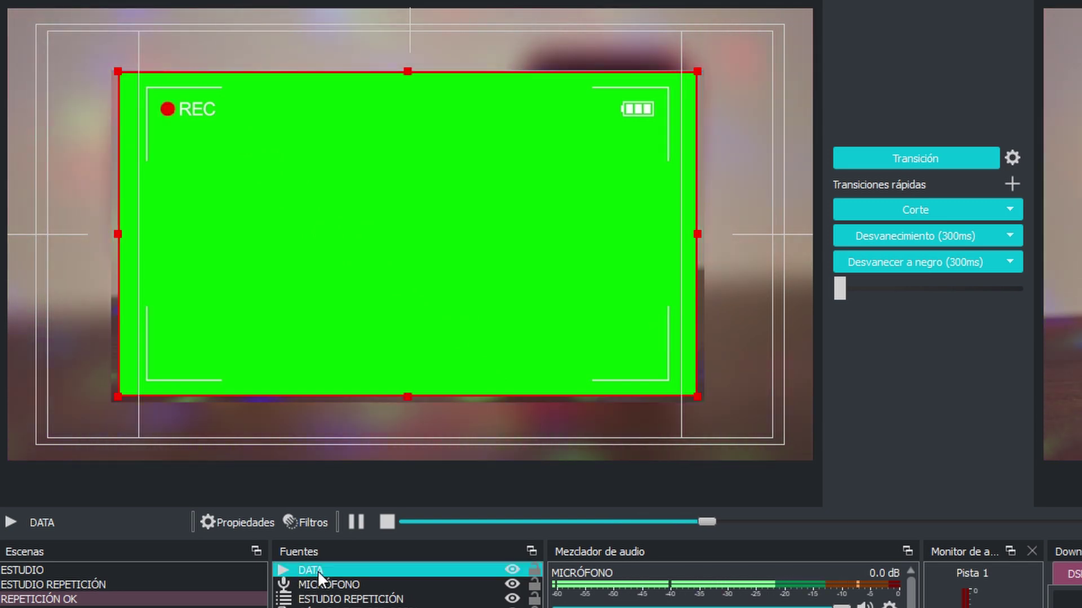
{"action": "left_click", "coordinate": [356, 523]}
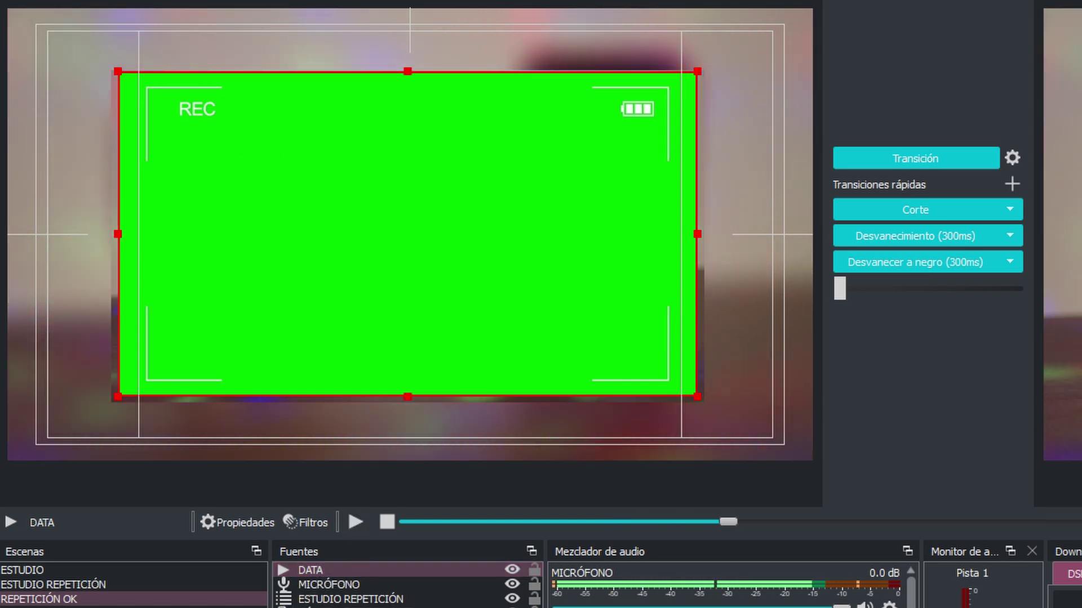
{"action": "left_click", "coordinate": [309, 523]}
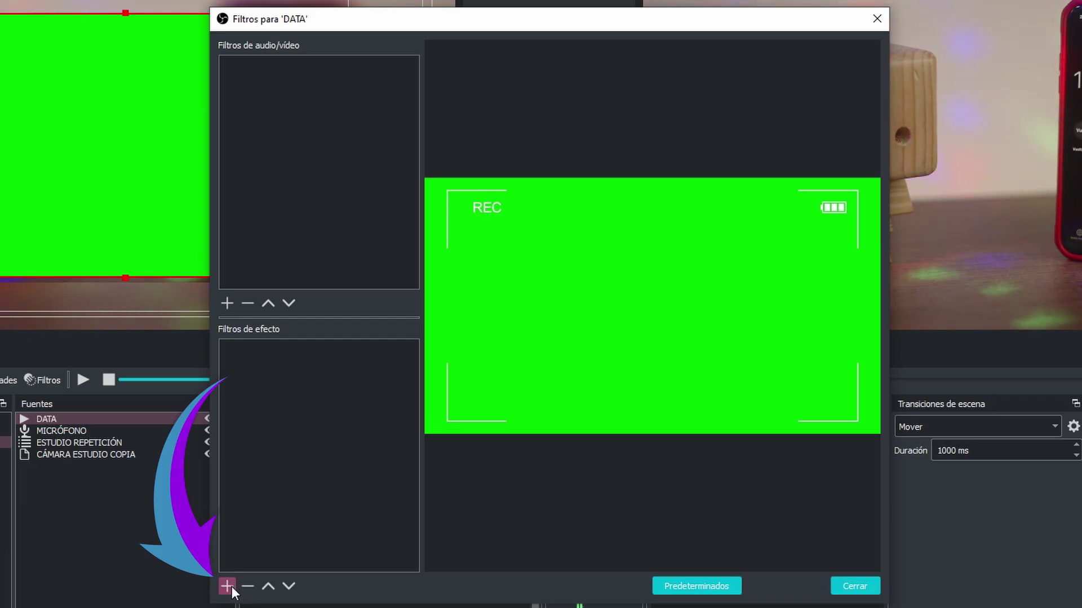
{"action": "left_click", "coordinate": [230, 587]}
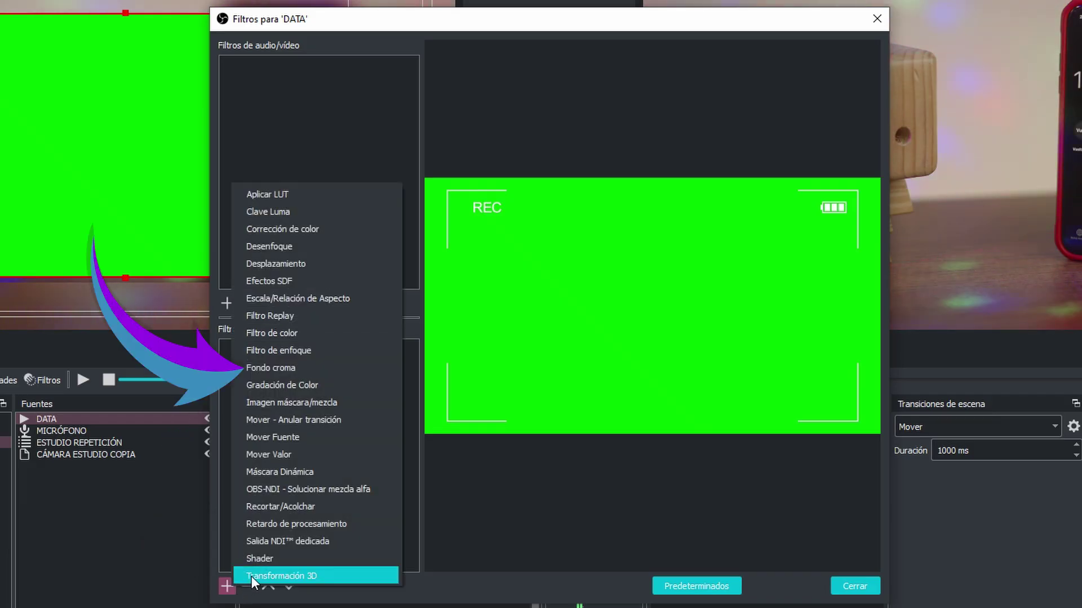
{"action": "left_click", "coordinate": [333, 367]}
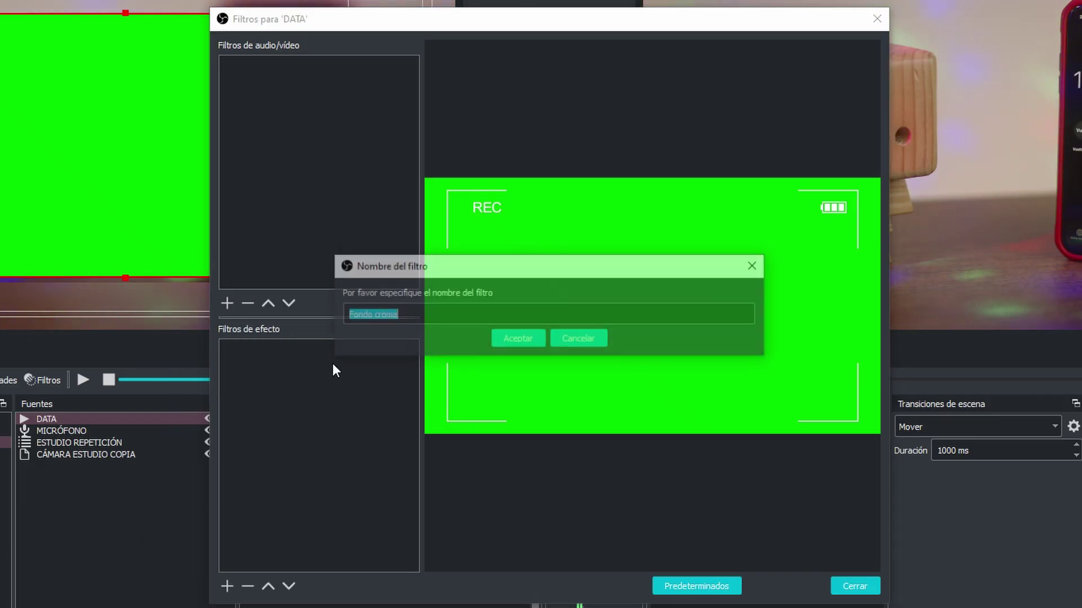
{"action": "left_click", "coordinate": [531, 339]}
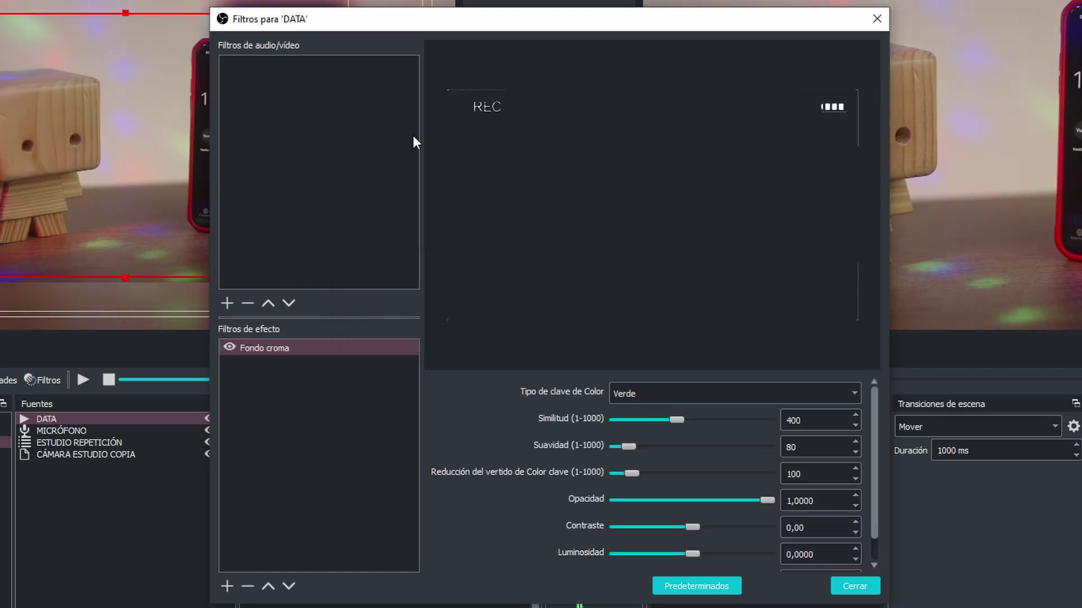